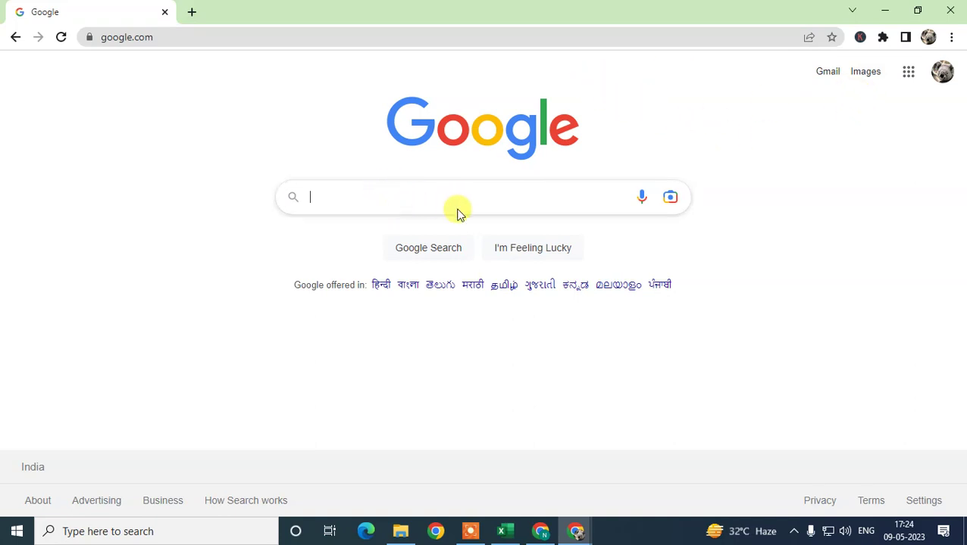
# Search 'my business' and open the Markeval Digital marketing Agency profile's management panel.
pyautogui.click(364, 199)
pyautogui.click(377, 250)
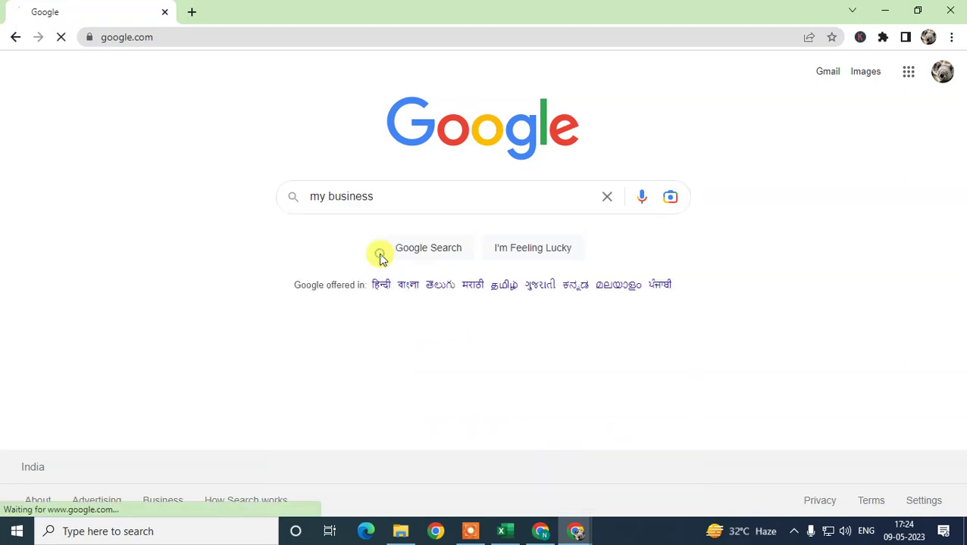
pyautogui.scroll(-3, 308, 201)
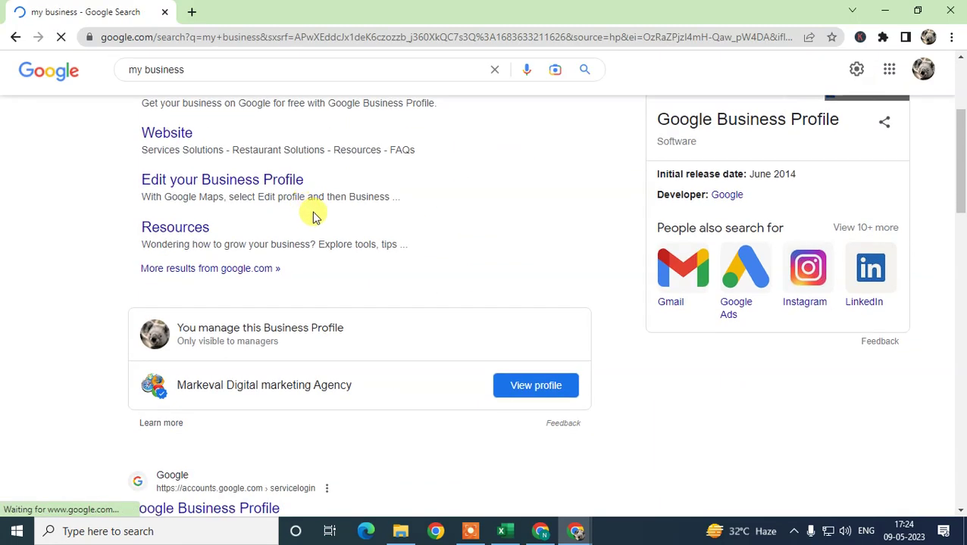
pyautogui.scroll(-1, 548, 373)
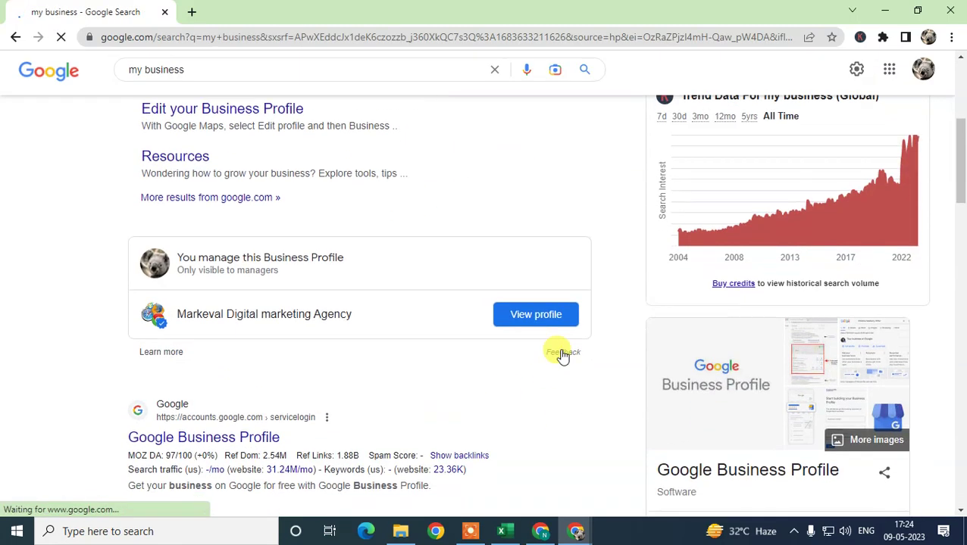
pyautogui.click(534, 319)
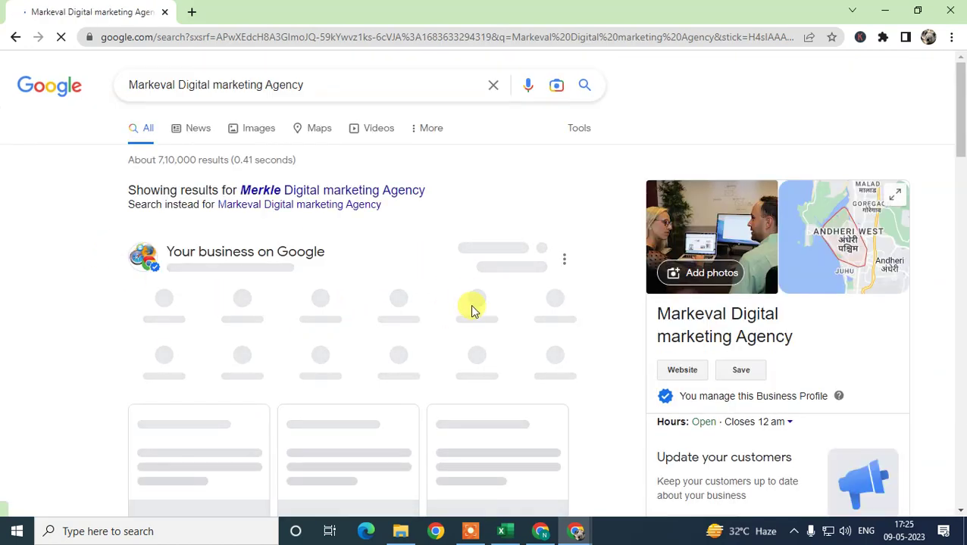
pyautogui.scroll(-2, 470, 312)
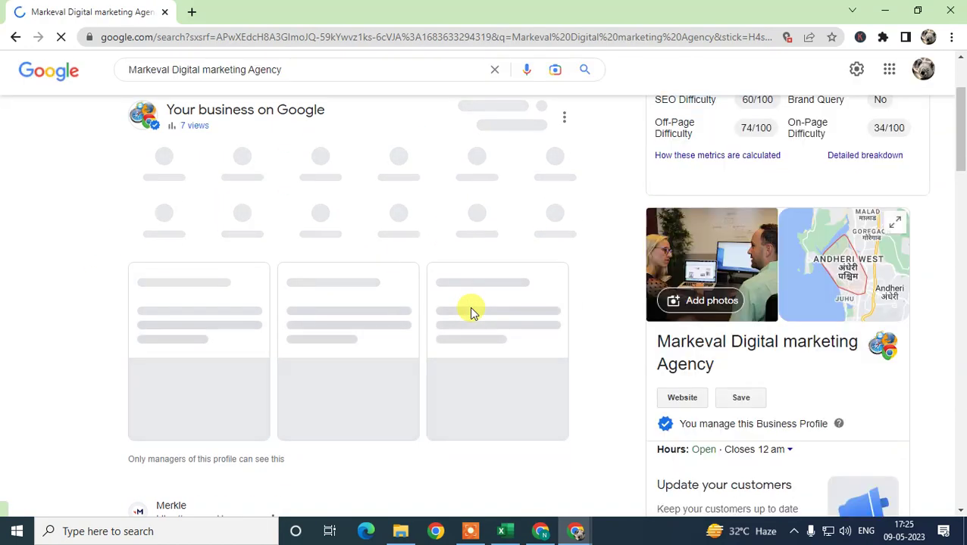
pyautogui.scroll(2, 471, 312)
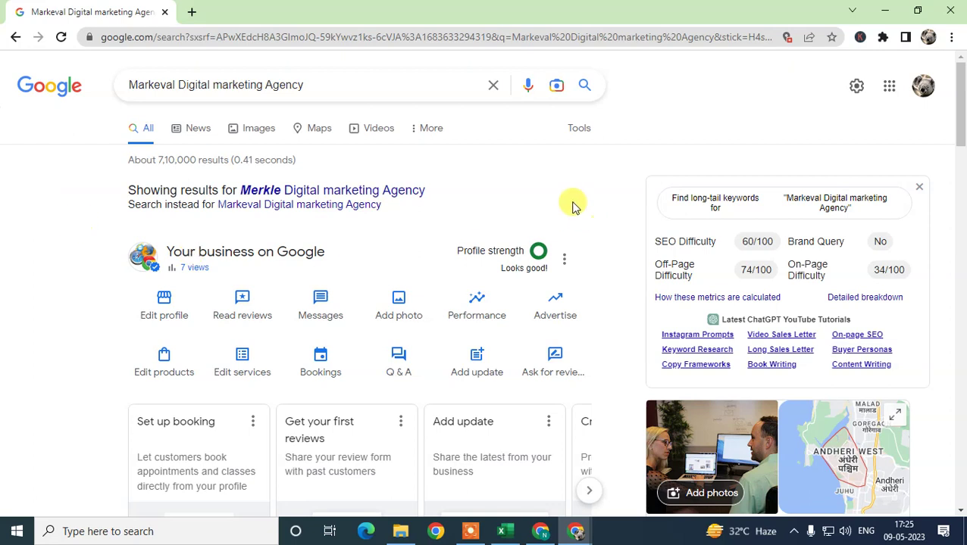
# Open the profile's services and review the Marketing agency primary category.
pyautogui.click(241, 374)
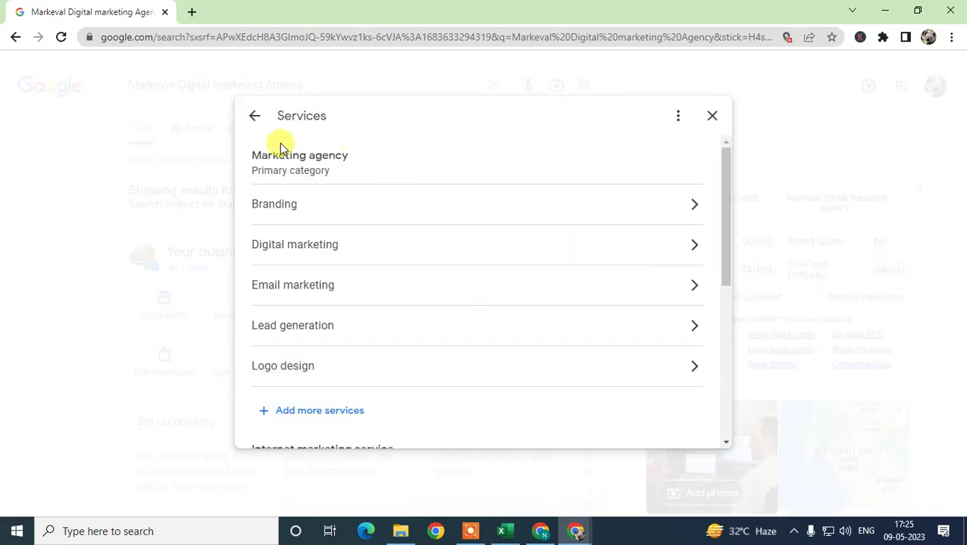
pyautogui.moveTo(250, 156); pyautogui.dragTo(351, 156)
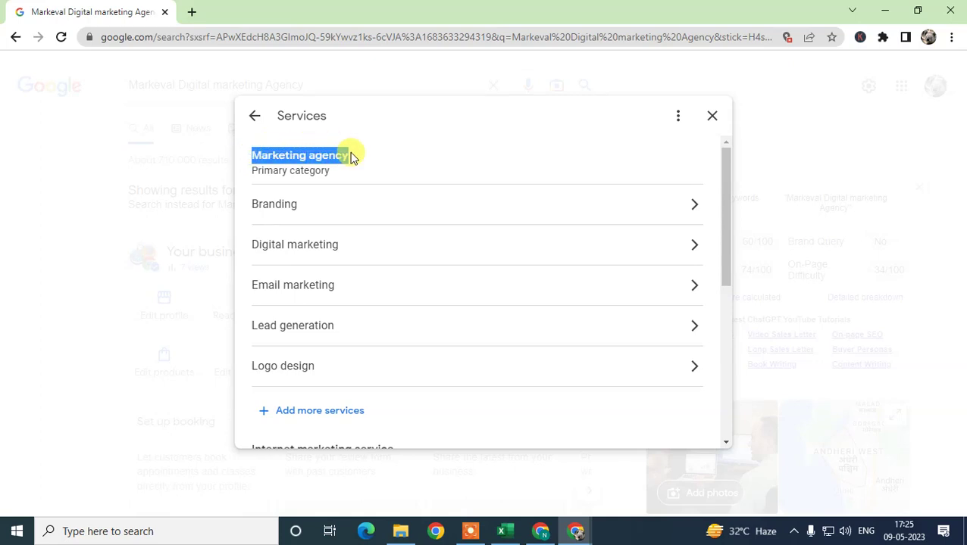
pyautogui.click(269, 155)
pyautogui.moveTo(253, 157); pyautogui.dragTo(399, 156)
pyautogui.click(394, 152)
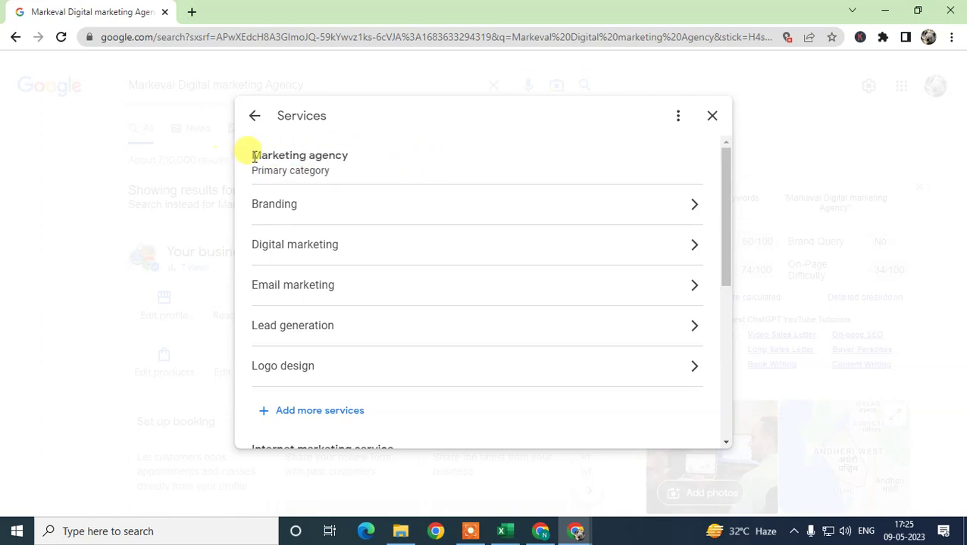
pyautogui.moveTo(253, 157); pyautogui.dragTo(350, 156)
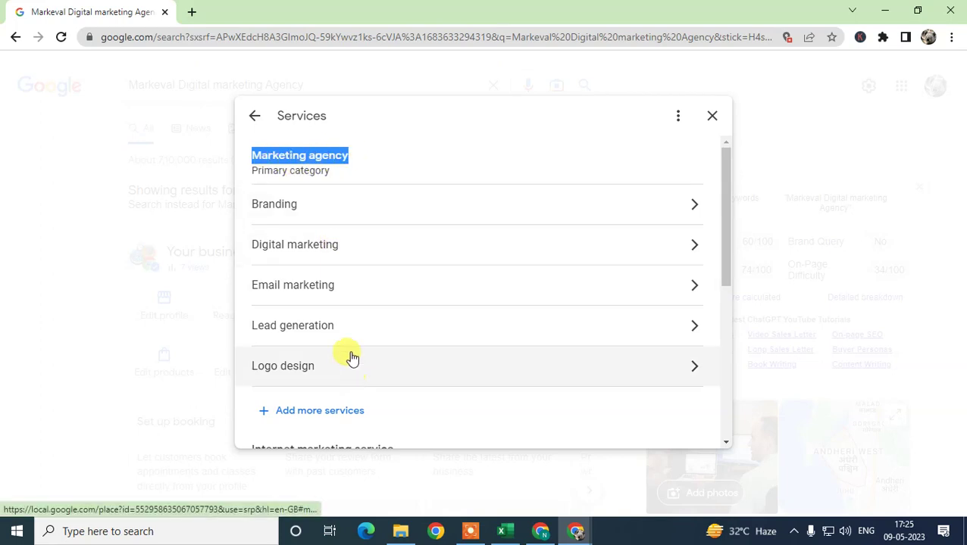
pyautogui.click(355, 134)
pyautogui.moveTo(250, 158); pyautogui.dragTo(350, 157)
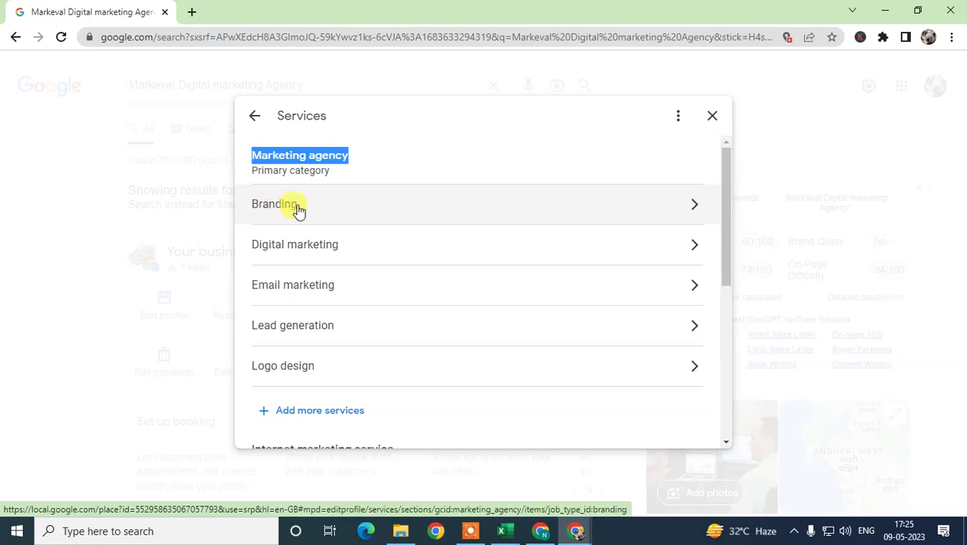
# Review the additional category and its Branding, Digital marketing, Email marketing services.
pyautogui.scroll(-1, 400, 299)
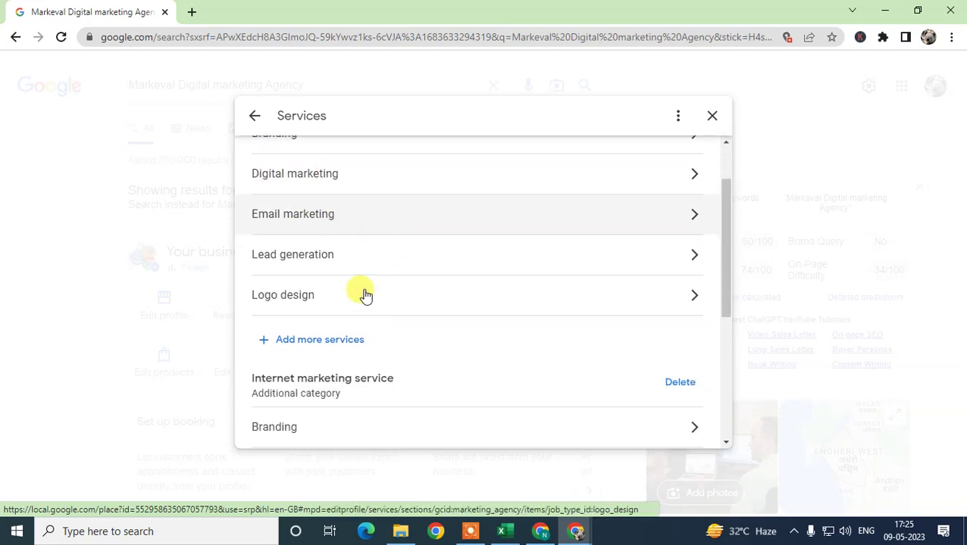
pyautogui.scroll(1, 428, 311)
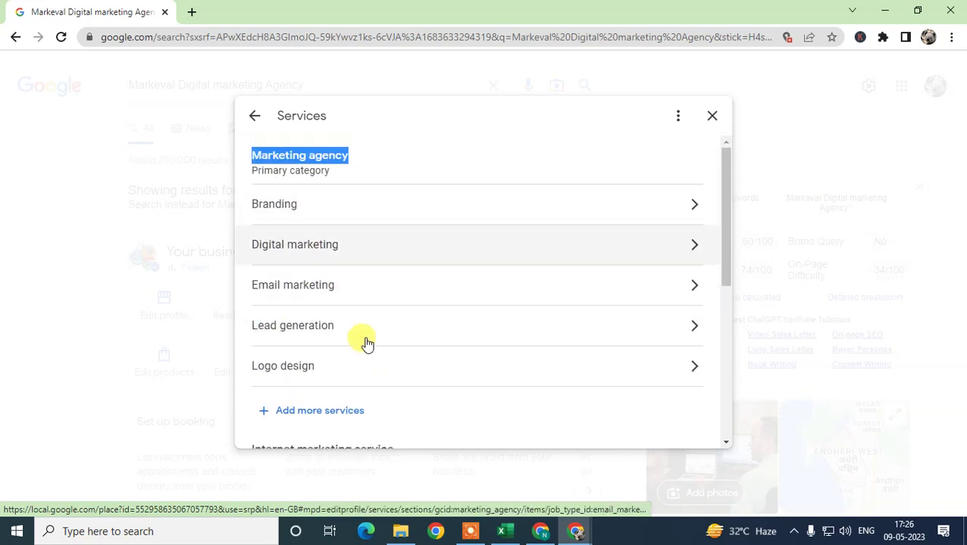
pyautogui.scroll(-2, 414, 341)
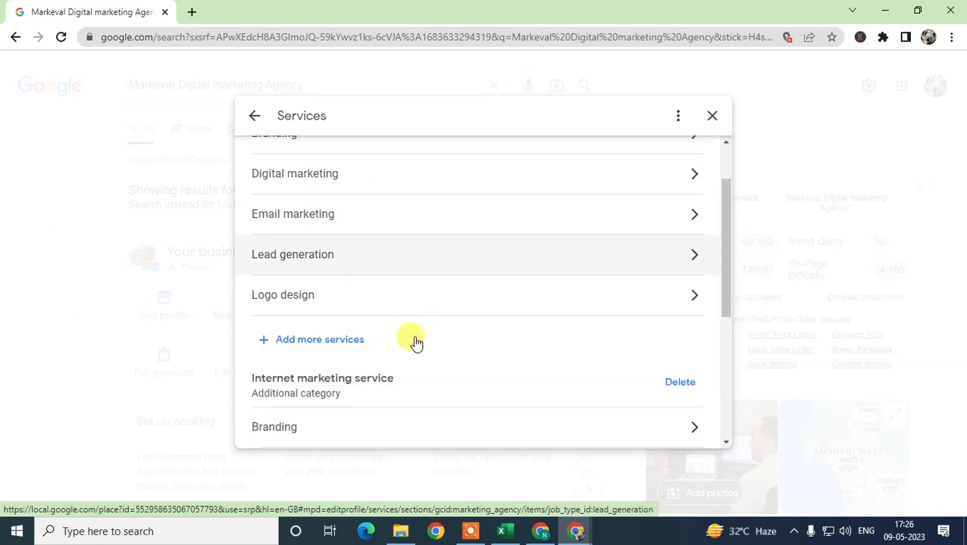
pyautogui.moveTo(254, 322); pyautogui.dragTo(358, 324)
pyautogui.scroll(2, 291, 176)
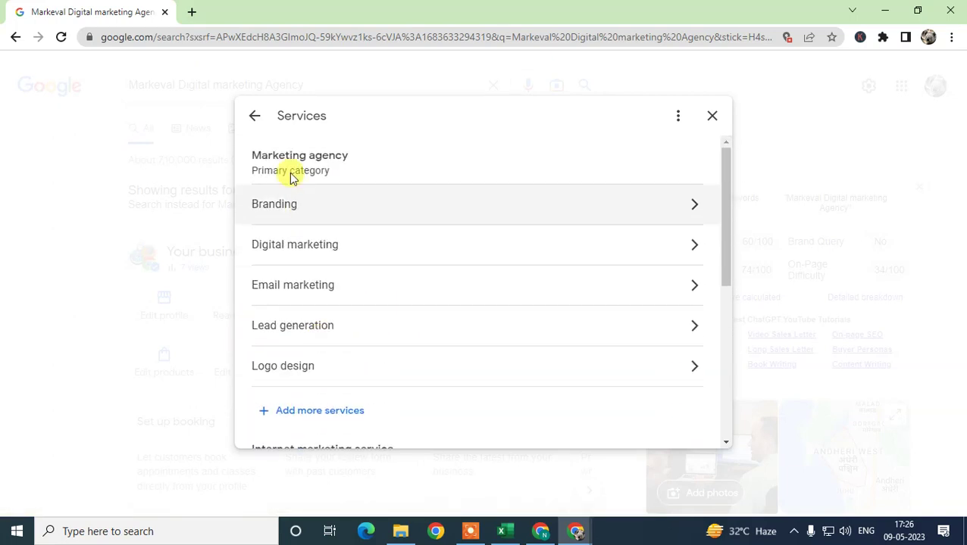
pyautogui.scroll(-2, 304, 368)
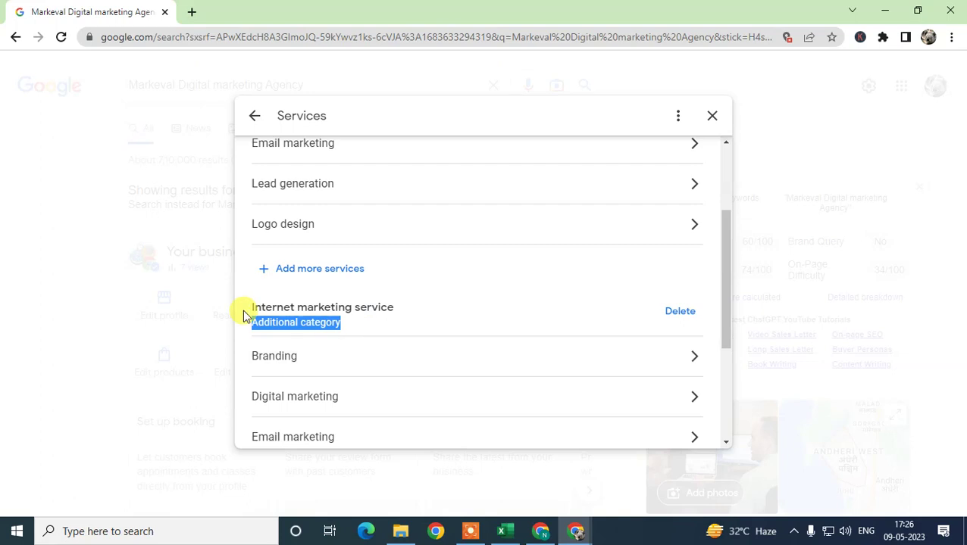
pyautogui.click(266, 309)
pyautogui.moveTo(273, 304); pyautogui.dragTo(403, 308)
pyautogui.scroll(-2, 359, 364)
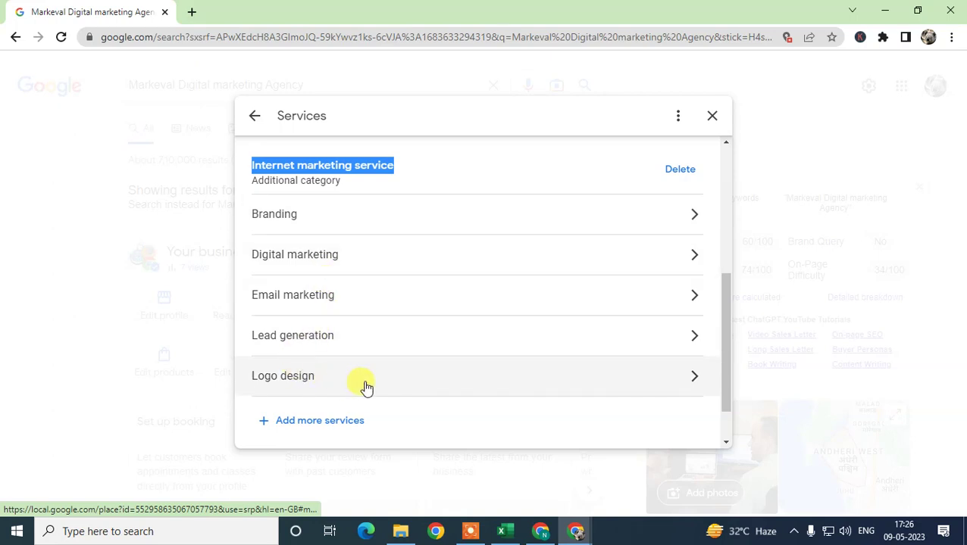
# Try adding Technical audits and Search engine optimisation services, then discard the changes.
pyautogui.click(301, 413)
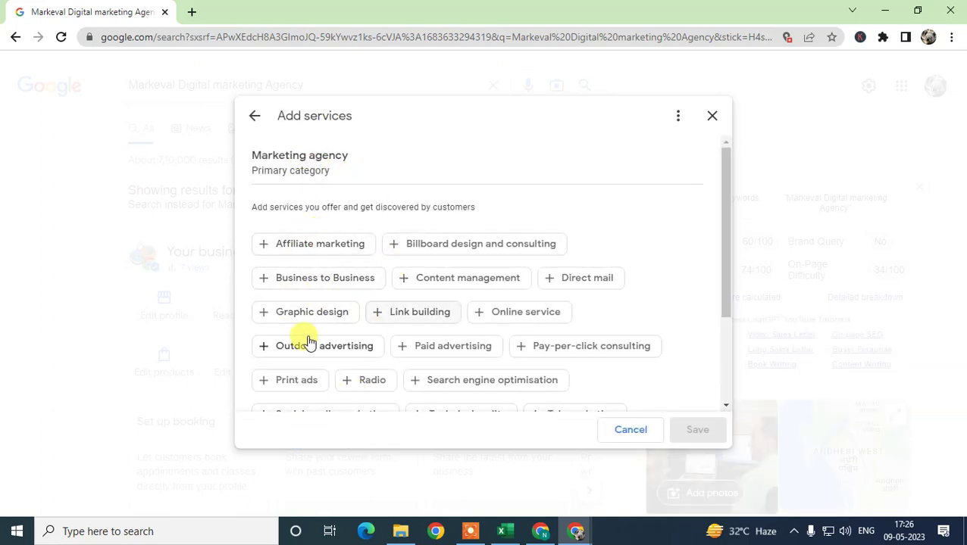
pyautogui.scroll(-2, 460, 367)
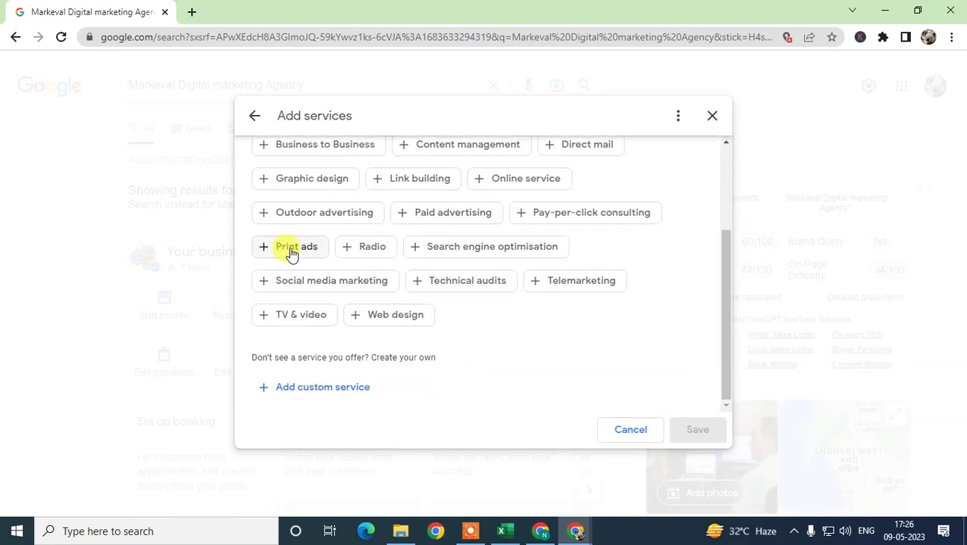
pyautogui.click(418, 284)
pyautogui.click(419, 247)
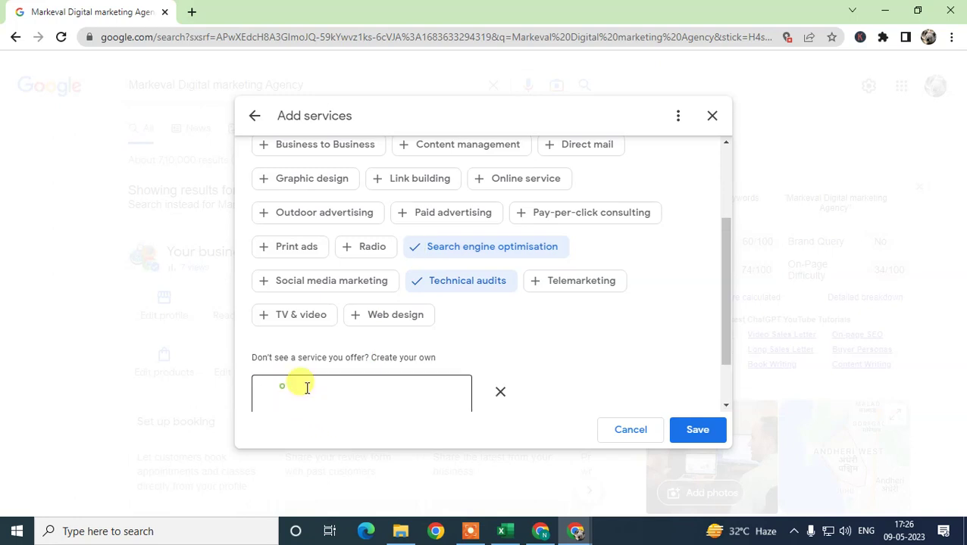
pyautogui.click(281, 386)
pyautogui.click(712, 115)
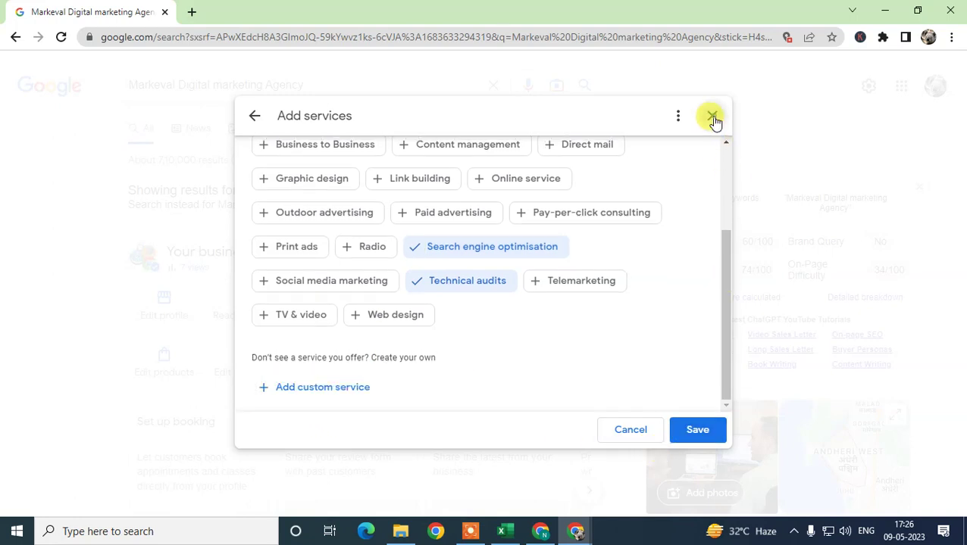
pyautogui.click(580, 327)
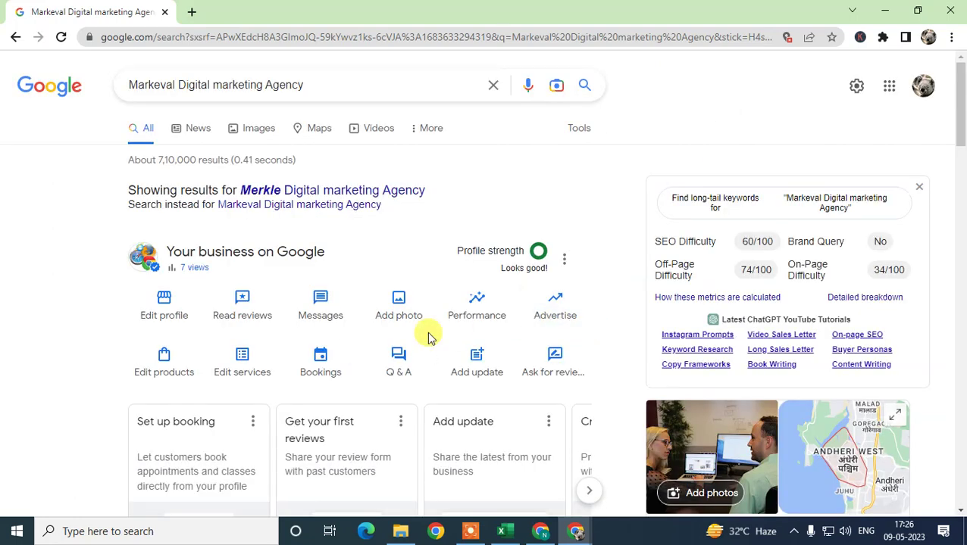
# Reopen the services list and begin adding another business category.
pyautogui.click(242, 354)
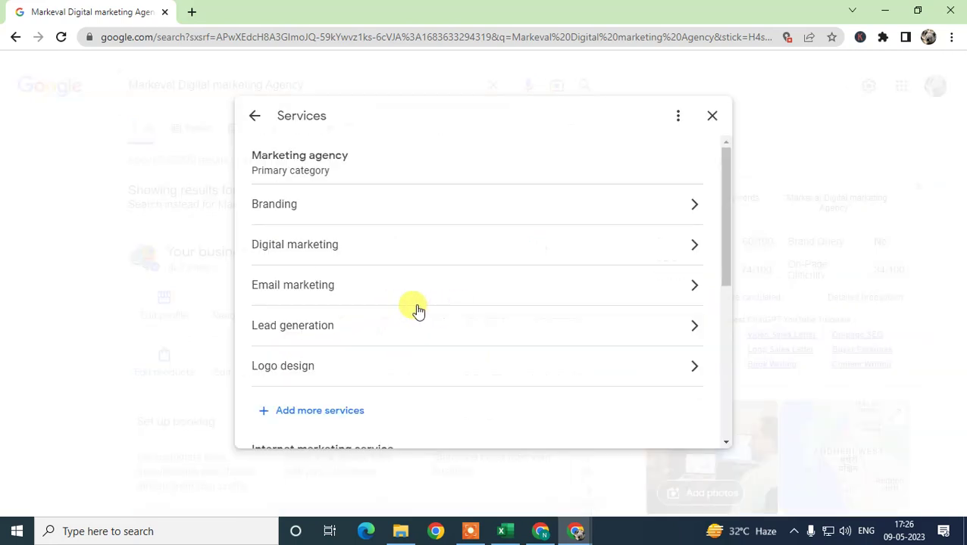
pyautogui.scroll(-2, 418, 314)
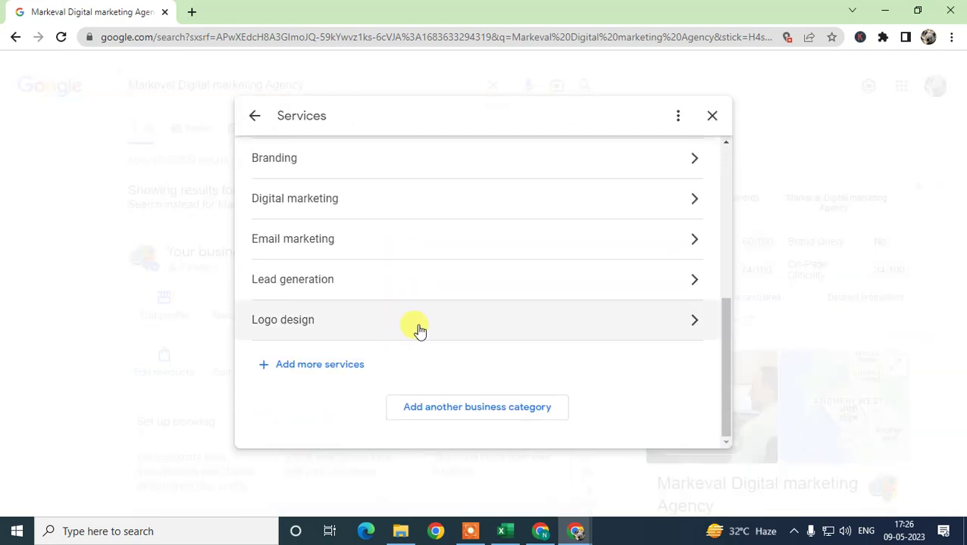
pyautogui.click(460, 418)
# Pick Seminary as the new category and remove the empty custom service entries.
pyautogui.click(311, 189)
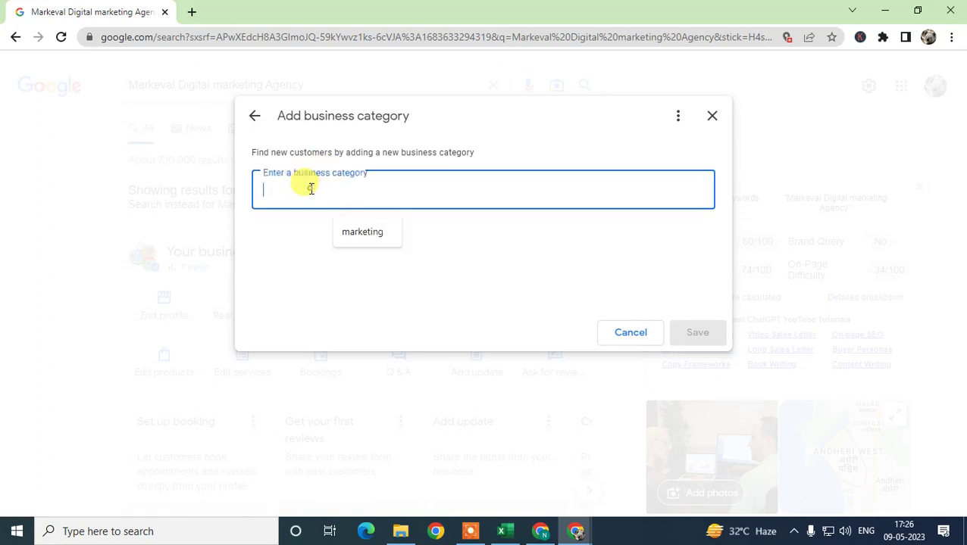
pyautogui.write('se')
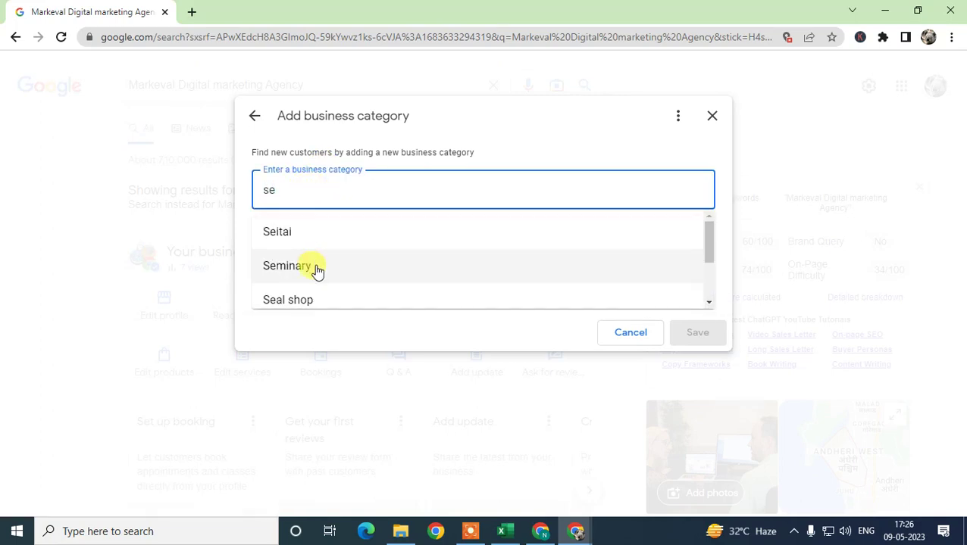
pyautogui.click(288, 266)
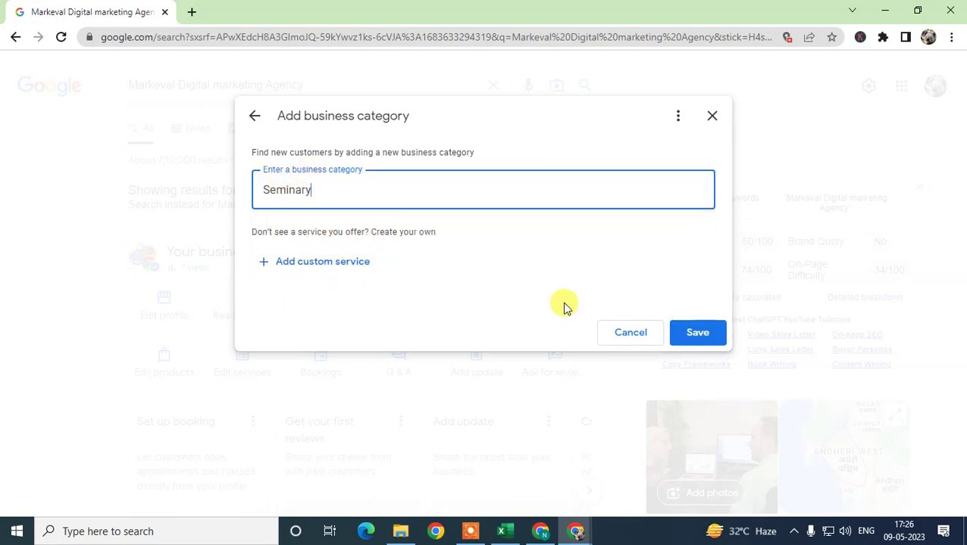
pyautogui.click(313, 262)
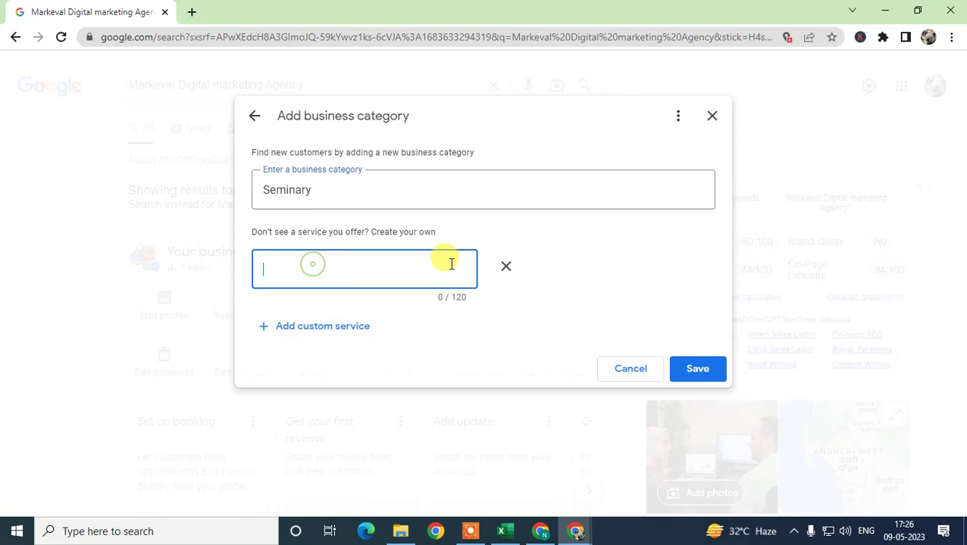
pyautogui.click(504, 268)
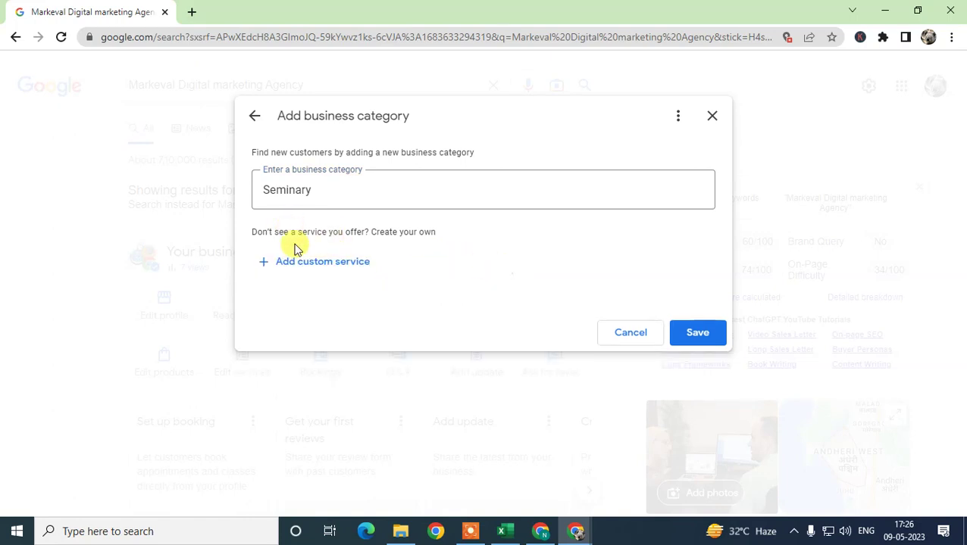
pyautogui.click(255, 265)
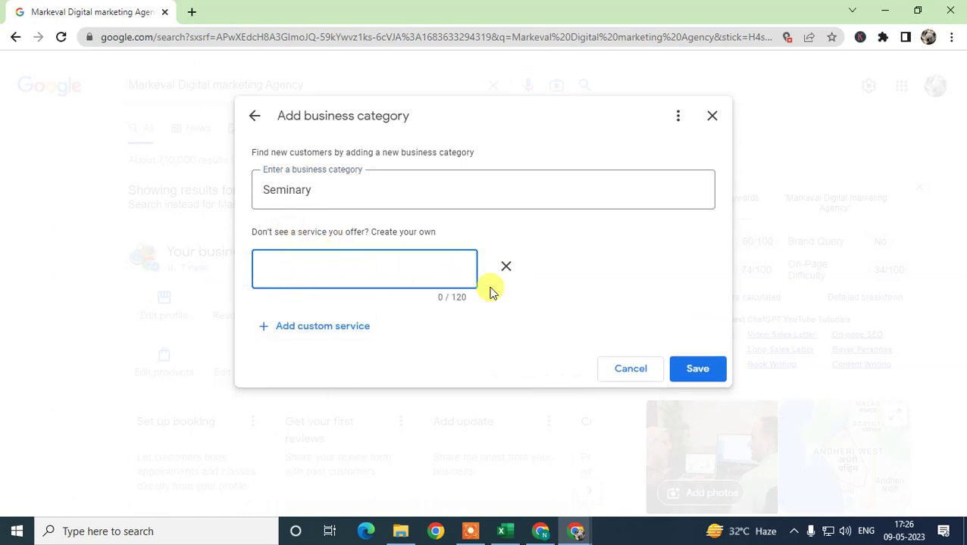
pyautogui.click(504, 265)
# Replace the category with Marketing consultant after searching 'dig', 'it' and 'marketing'.
pyautogui.click(364, 191)
pyautogui.hotkey('ctrl', 'a')
pyautogui.write('dig')
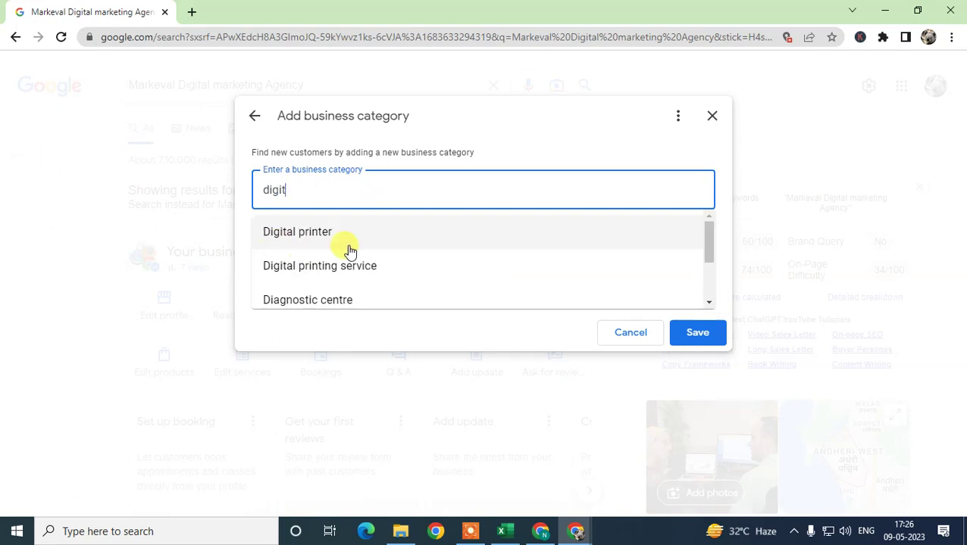
pyautogui.scroll(-1, 363, 258)
pyautogui.write('it')
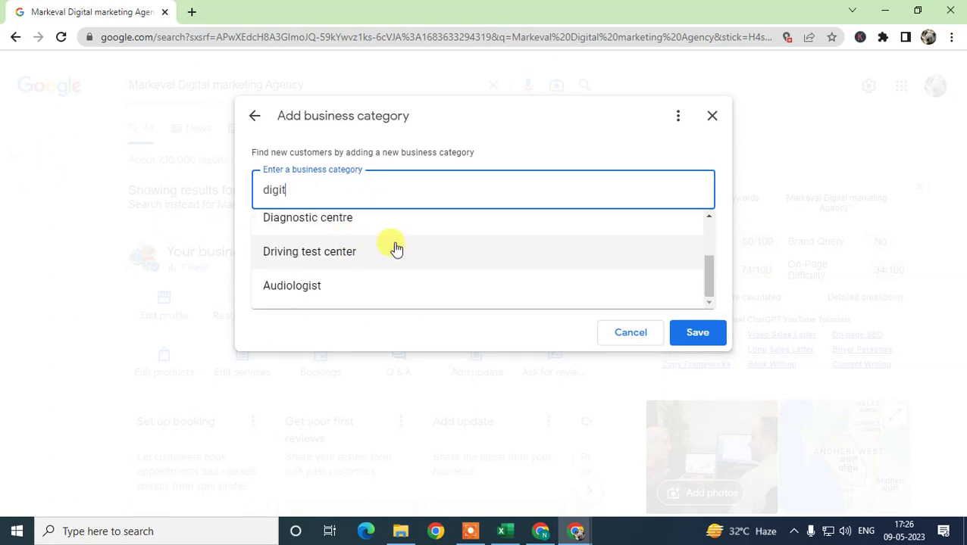
pyautogui.hotkey('ctrl', 'a')
pyautogui.write('marketing')
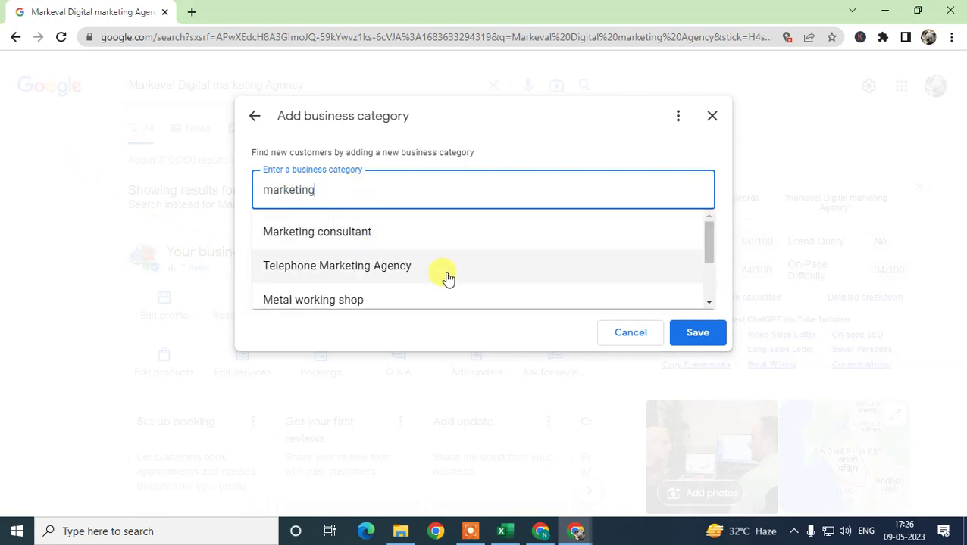
pyautogui.scroll(-1, 447, 278)
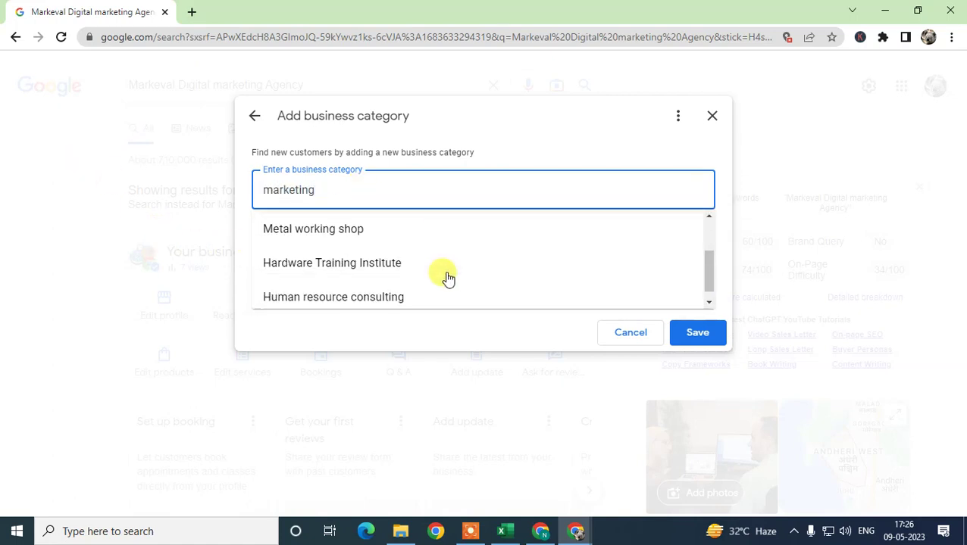
pyautogui.scroll(1, 422, 265)
pyautogui.scroll(1, 422, 265)
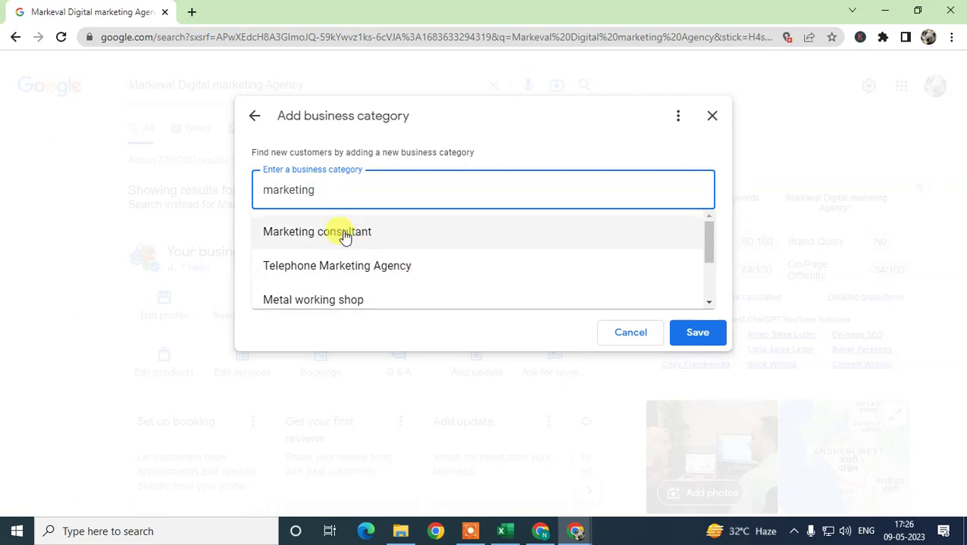
pyautogui.click(341, 232)
# Tick Lead generation and Link building, then close the form and discard unsaved changes.
pyautogui.scroll(-1, 483, 305)
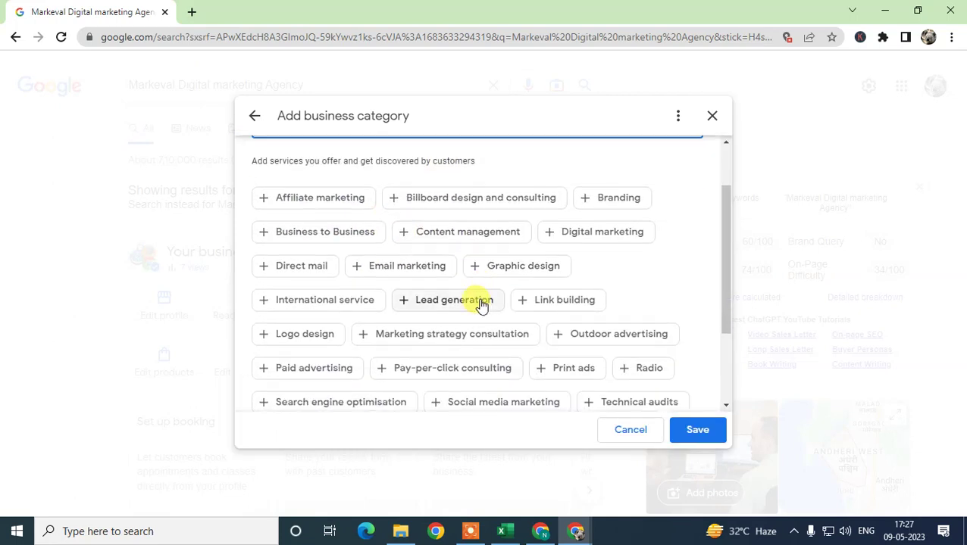
pyautogui.scroll(-1, 504, 341)
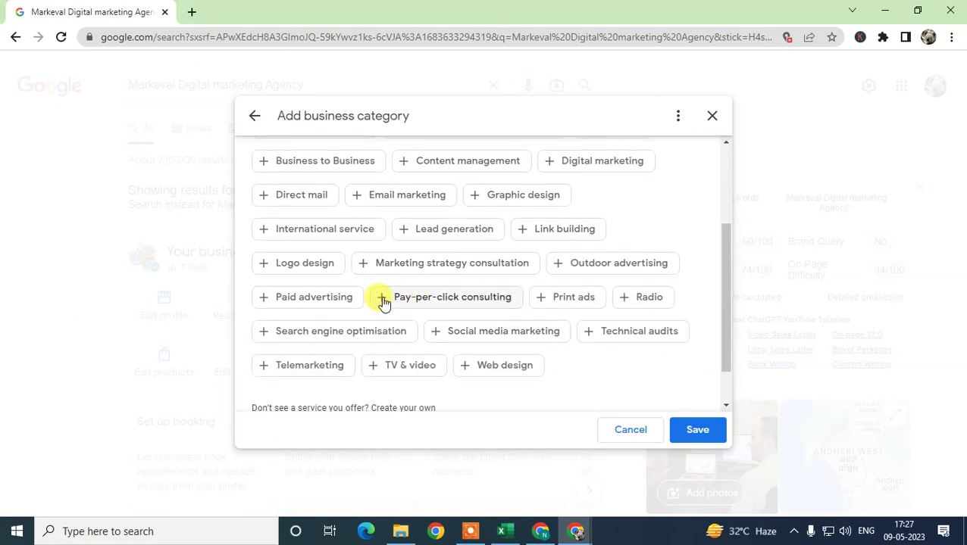
pyautogui.click(421, 231)
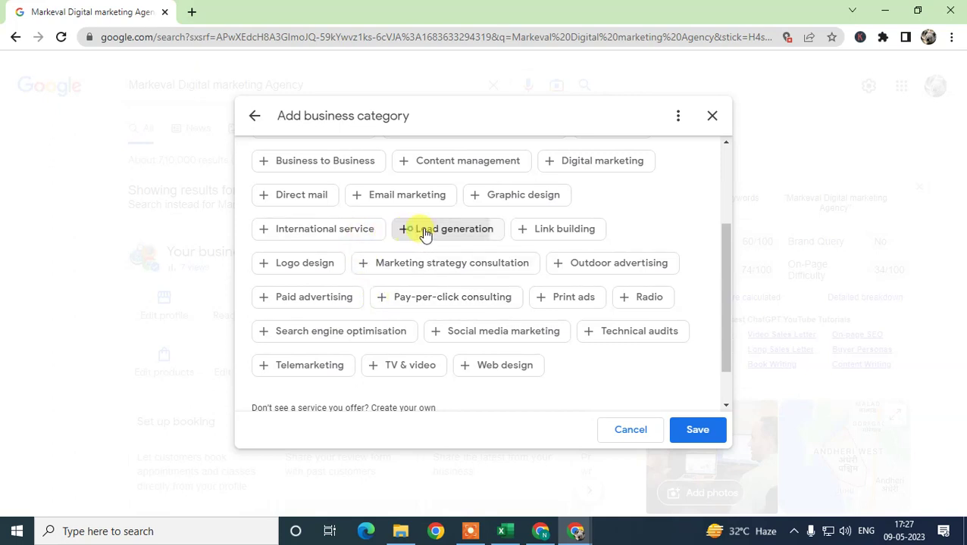
pyautogui.click(532, 231)
pyautogui.scroll(-1, 401, 306)
pyautogui.click(281, 388)
pyautogui.scroll(-1, 342, 386)
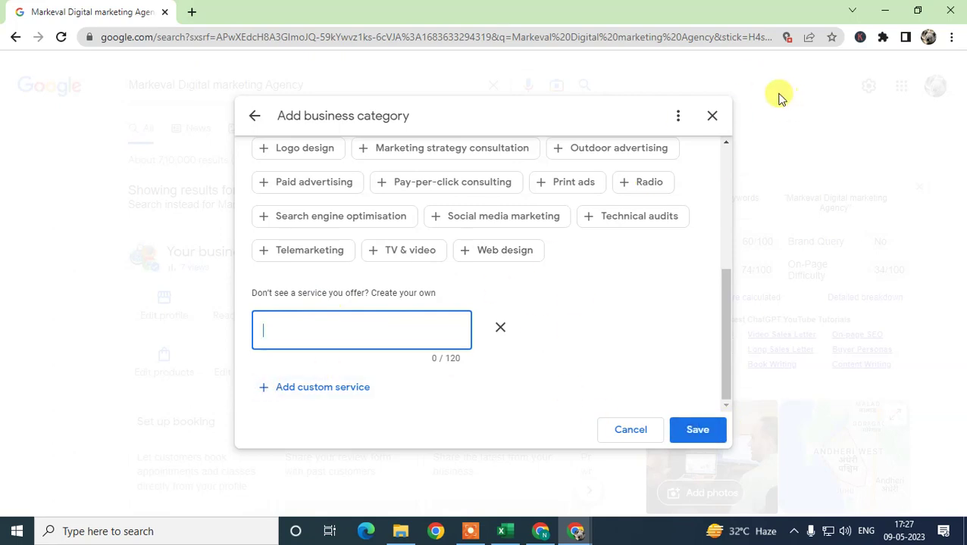
pyautogui.click(709, 116)
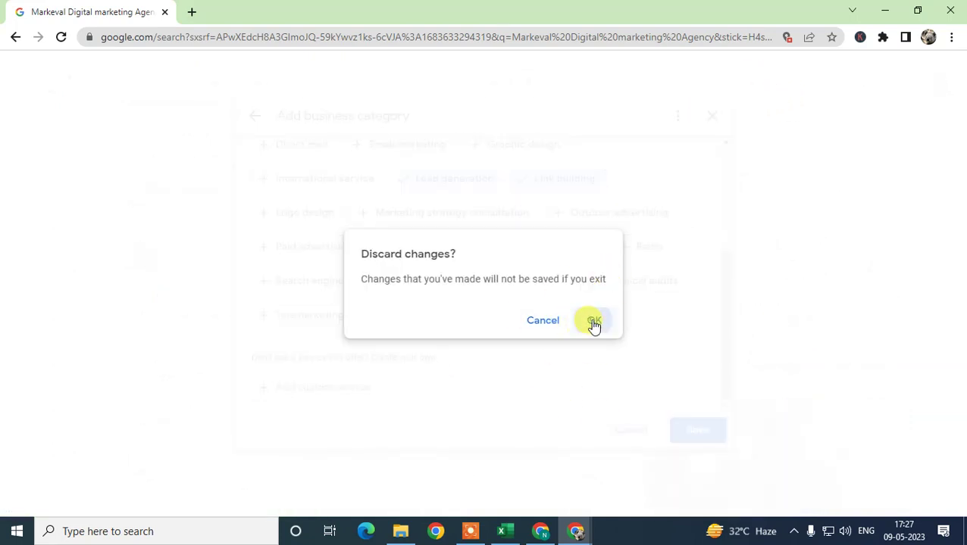
pyautogui.click(588, 321)
pyautogui.click(239, 365)
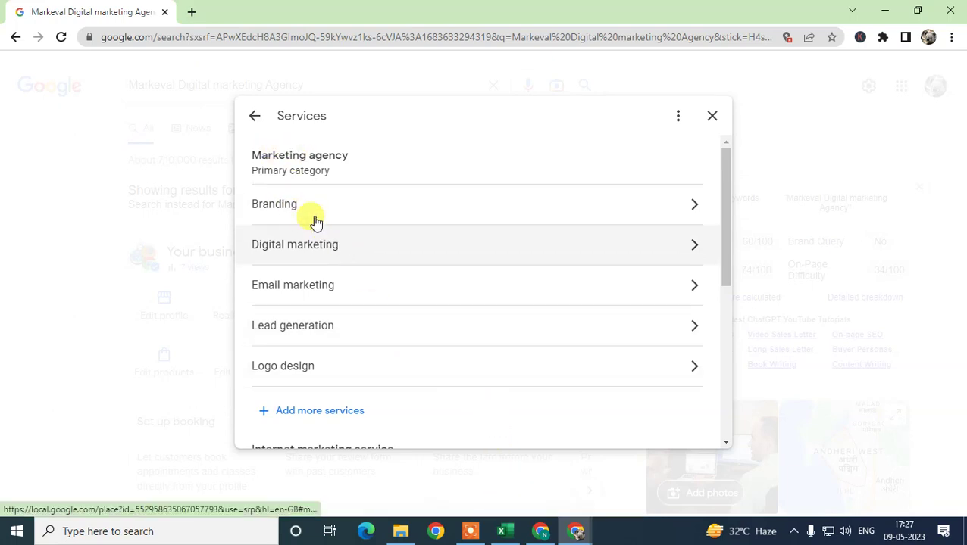
pyautogui.scroll(-2, 432, 315)
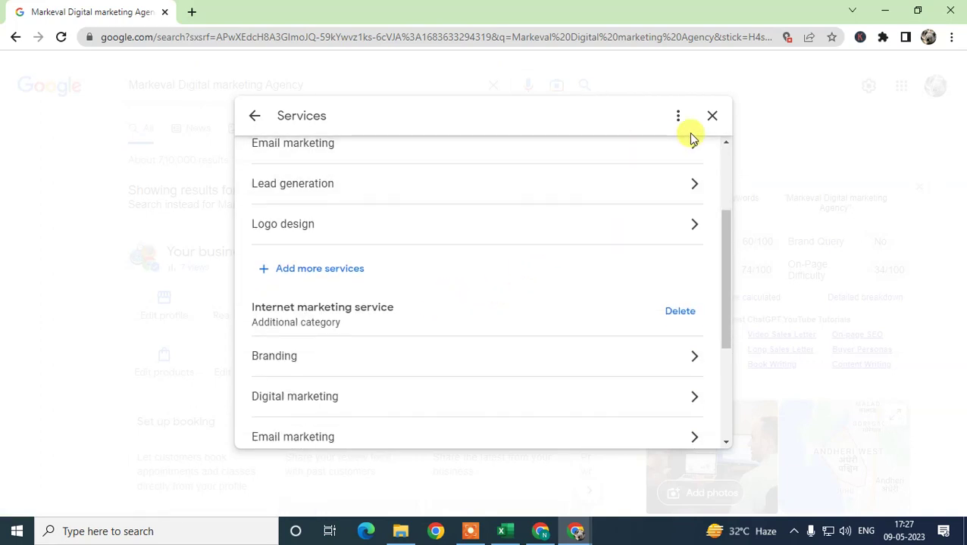
pyautogui.click(714, 117)
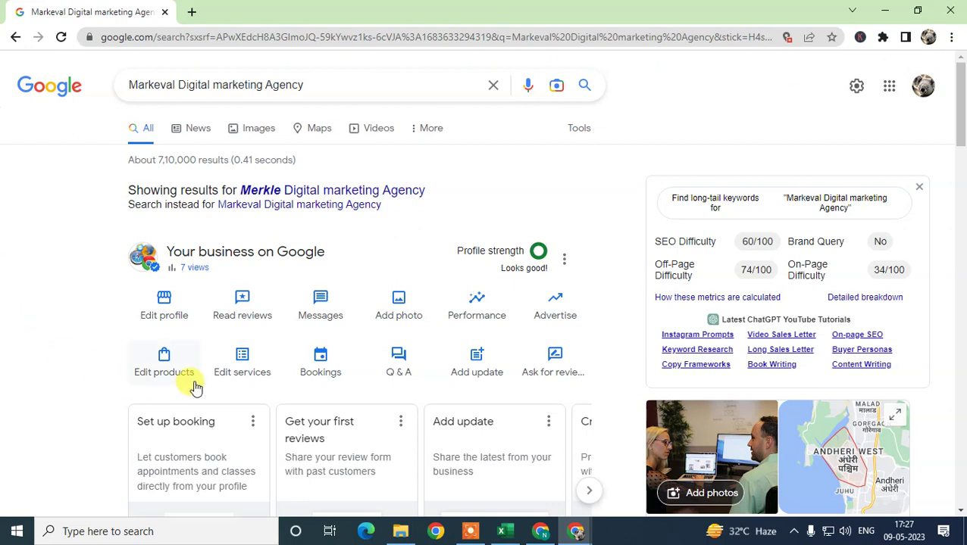
pyautogui.click(176, 307)
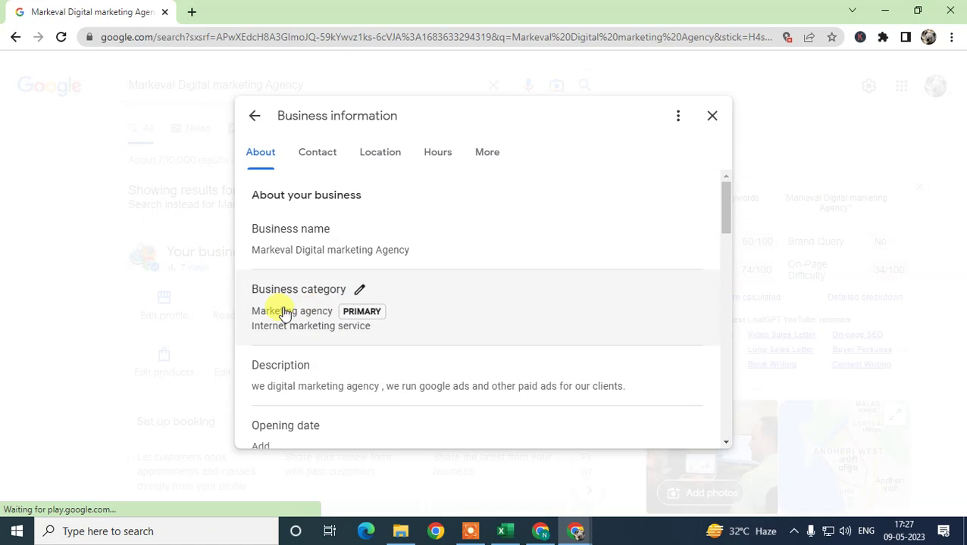
pyautogui.scroll(-1, 337, 315)
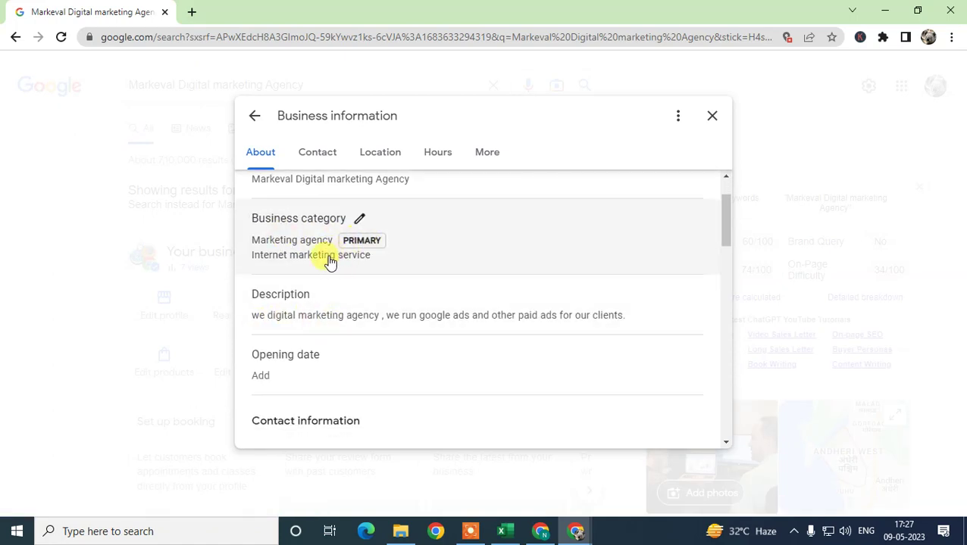
pyautogui.click(708, 114)
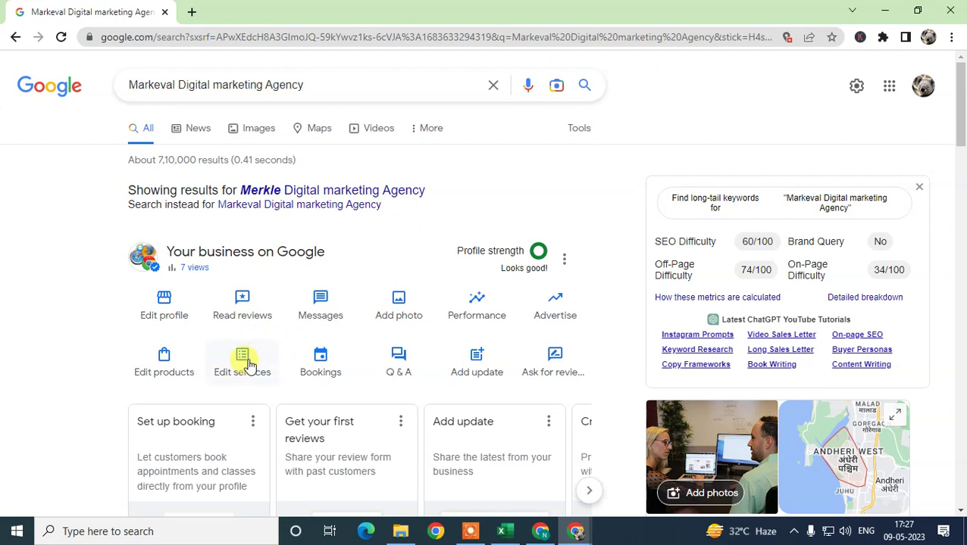
# Check categories show Marketing agency primary and Internet marketing service additional, then cancel unchanged.
pyautogui.click(162, 315)
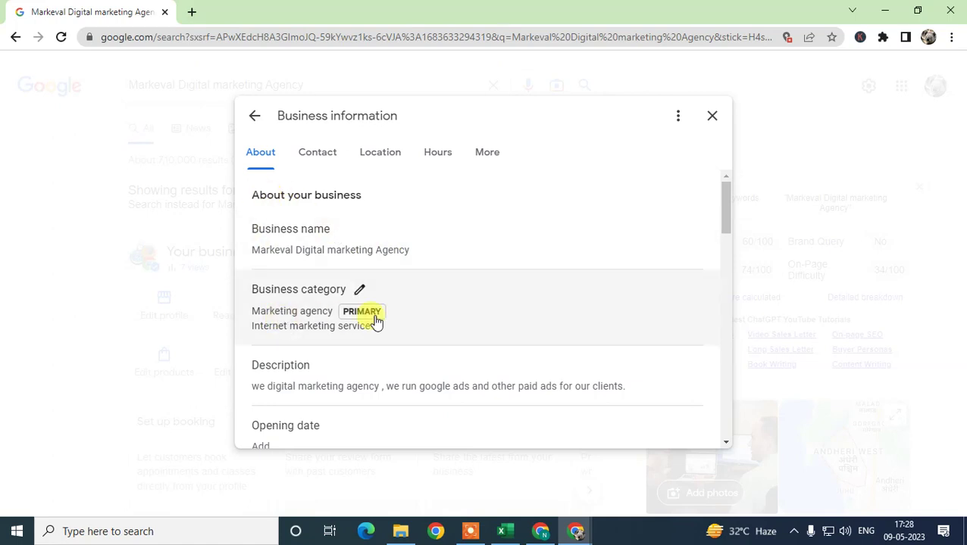
pyautogui.scroll(-1, 367, 323)
pyautogui.scroll(1, 369, 322)
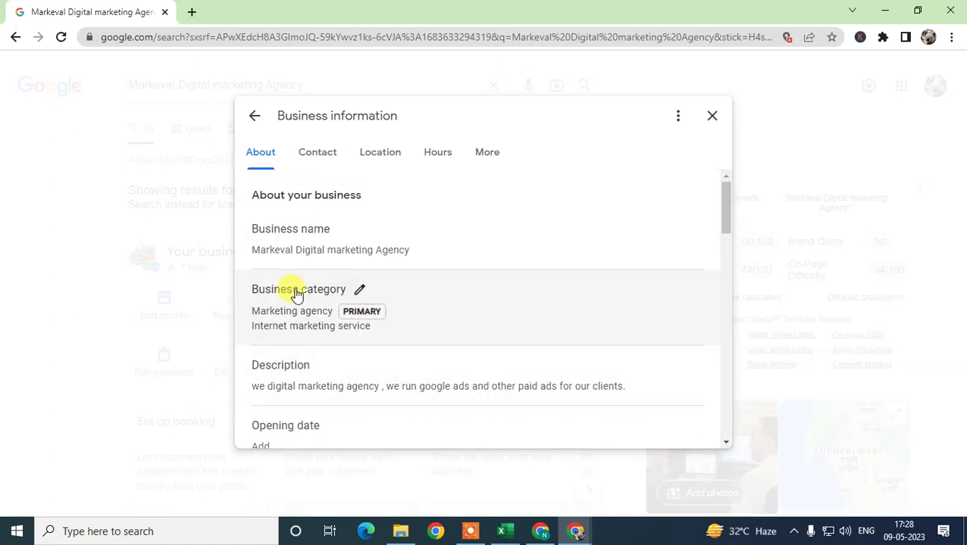
pyautogui.click(357, 293)
pyautogui.scroll(-3, 328, 354)
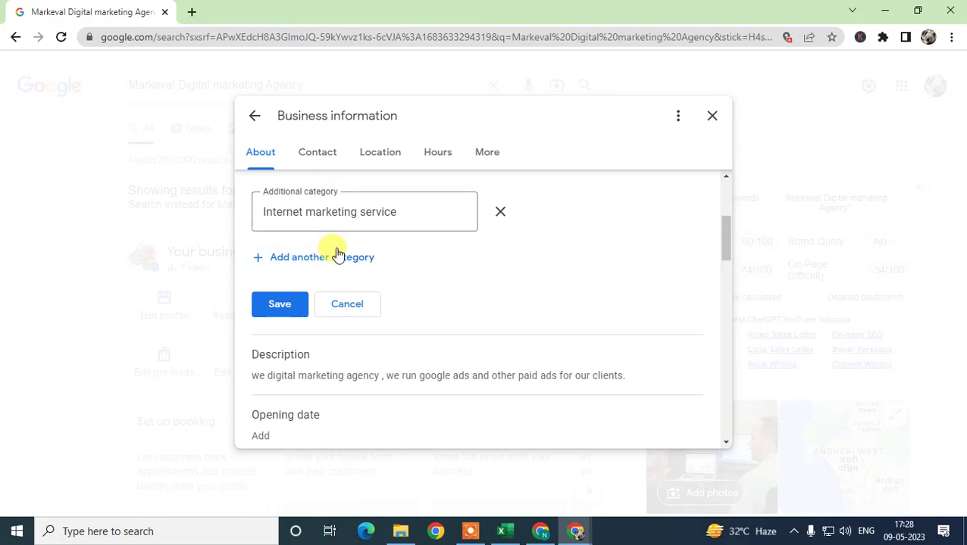
pyautogui.scroll(2, 338, 250)
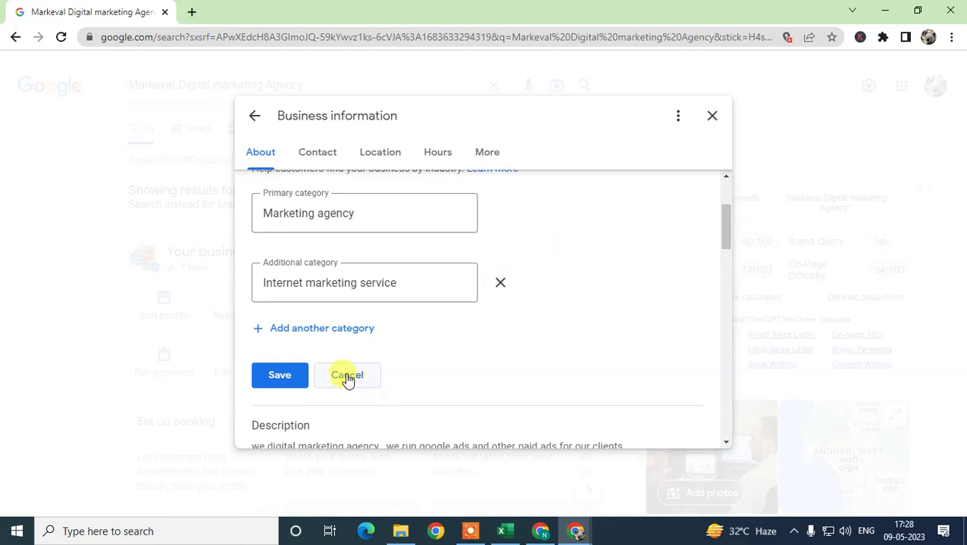
pyautogui.click(271, 375)
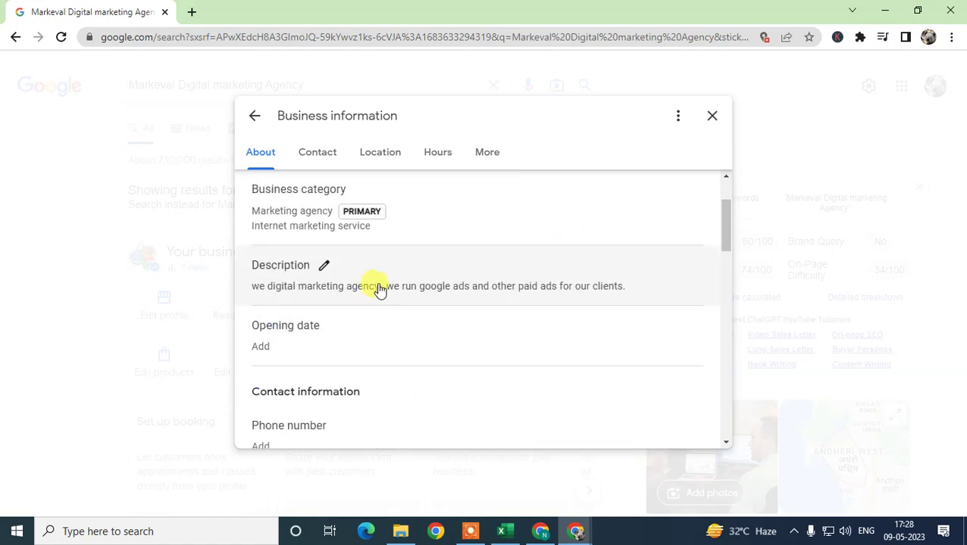
pyautogui.click(329, 264)
pyautogui.click(432, 330)
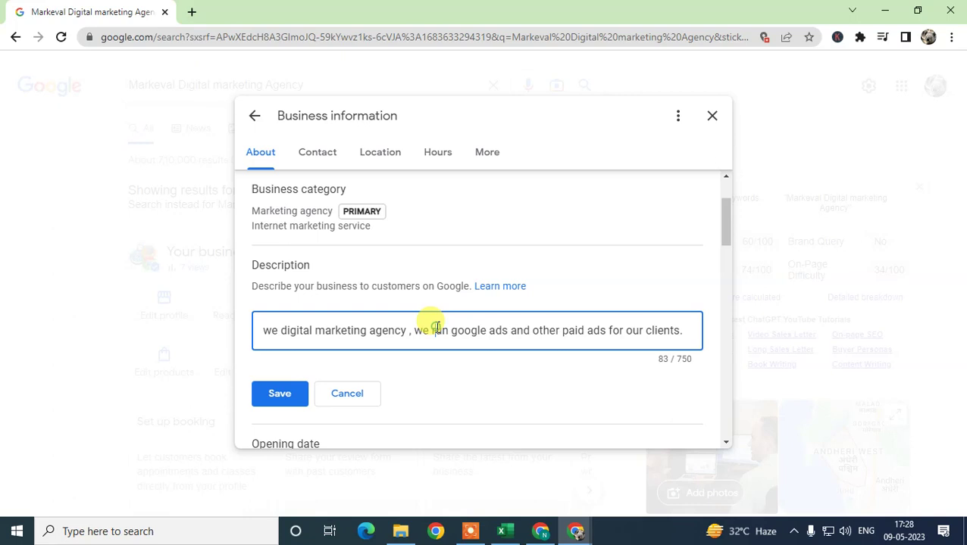
pyautogui.click(678, 360)
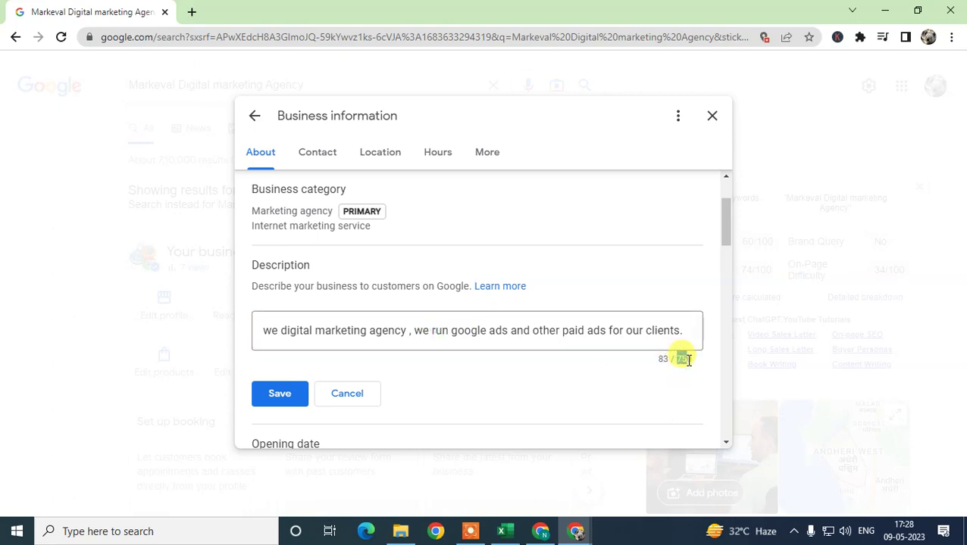
pyautogui.click(682, 345)
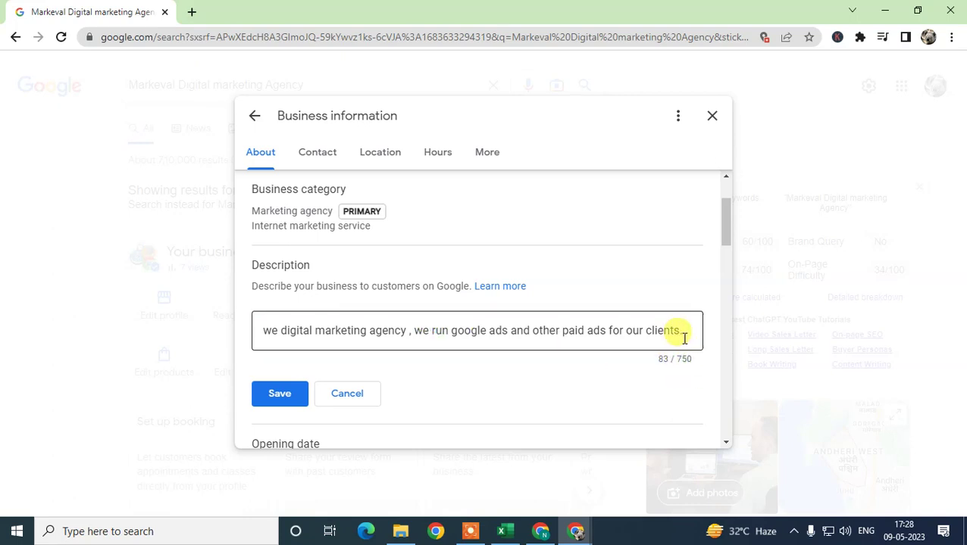
pyautogui.moveTo(684, 330); pyautogui.dragTo(118, 313)
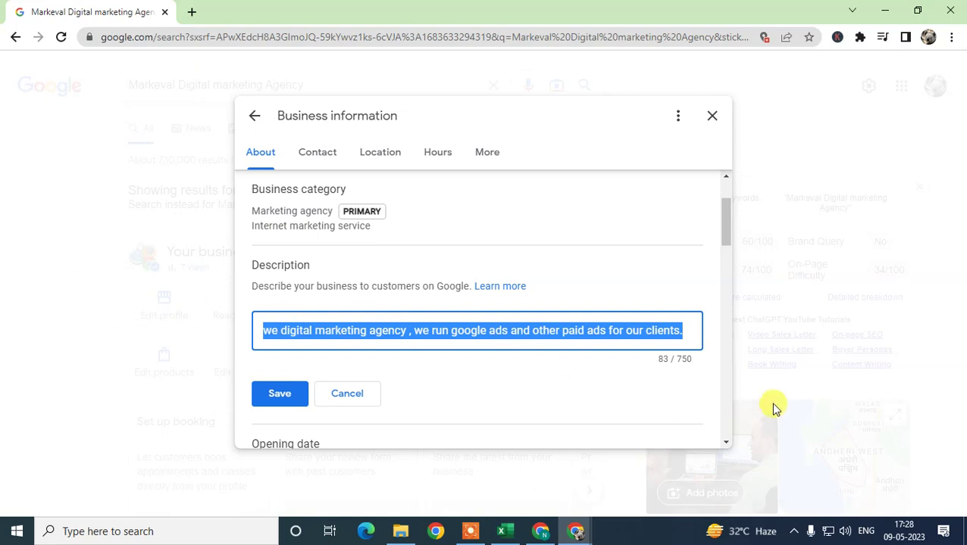
pyautogui.click(637, 329)
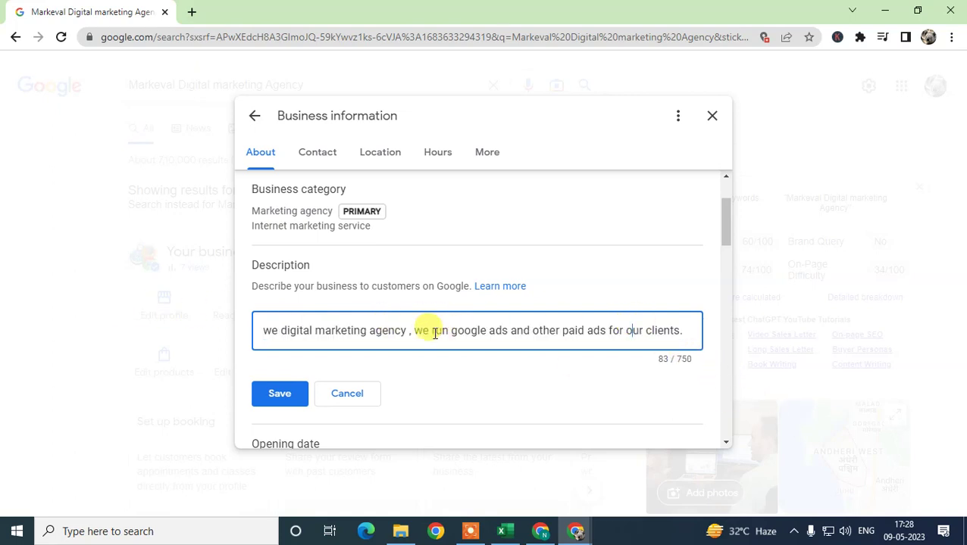
pyautogui.click(404, 331)
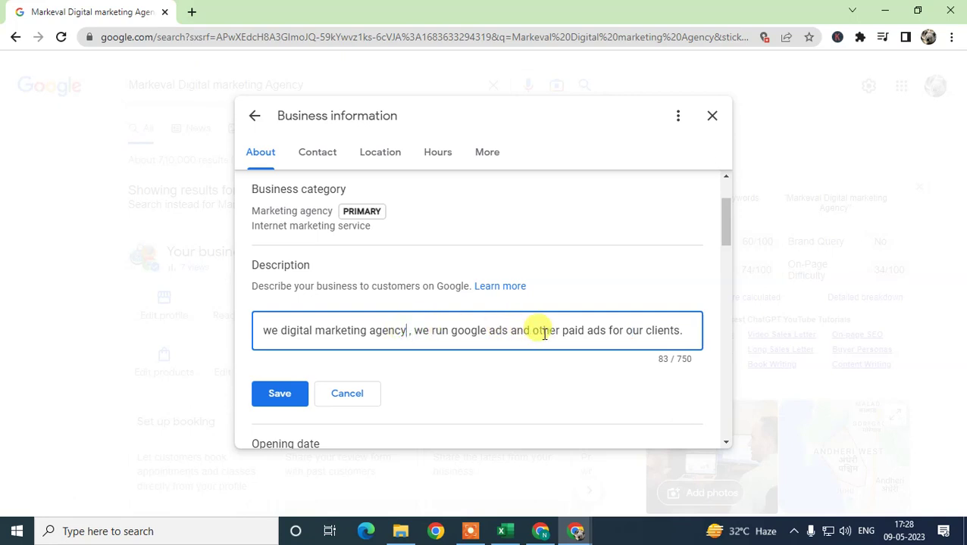
pyautogui.moveTo(266, 331); pyautogui.dragTo(211, 324)
pyautogui.click(672, 331)
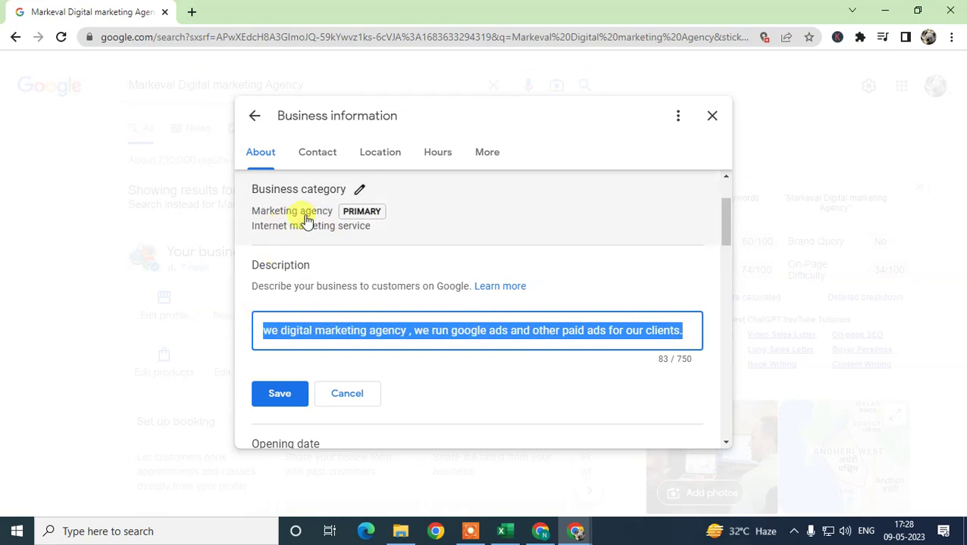
pyautogui.click(294, 331)
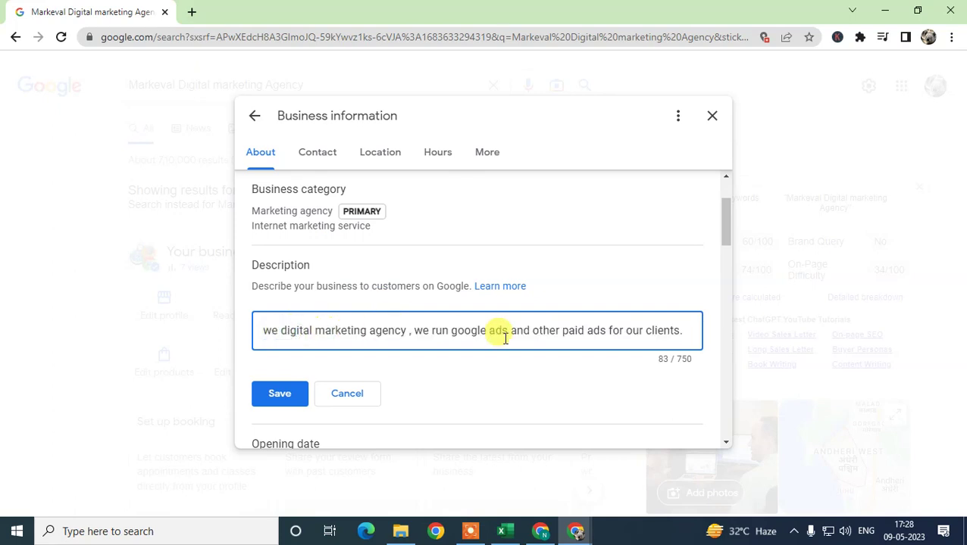
pyautogui.scroll(-1, 528, 337)
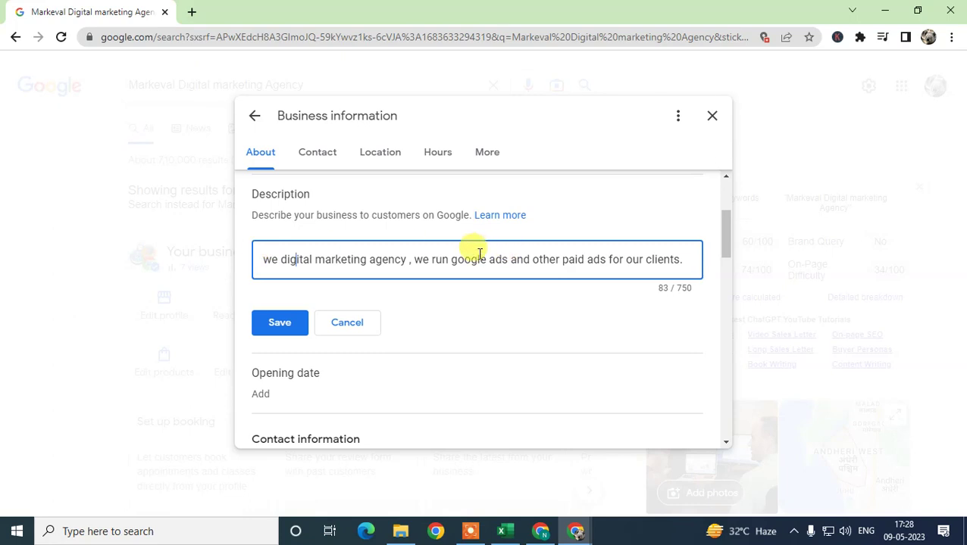
pyautogui.scroll(1, 466, 247)
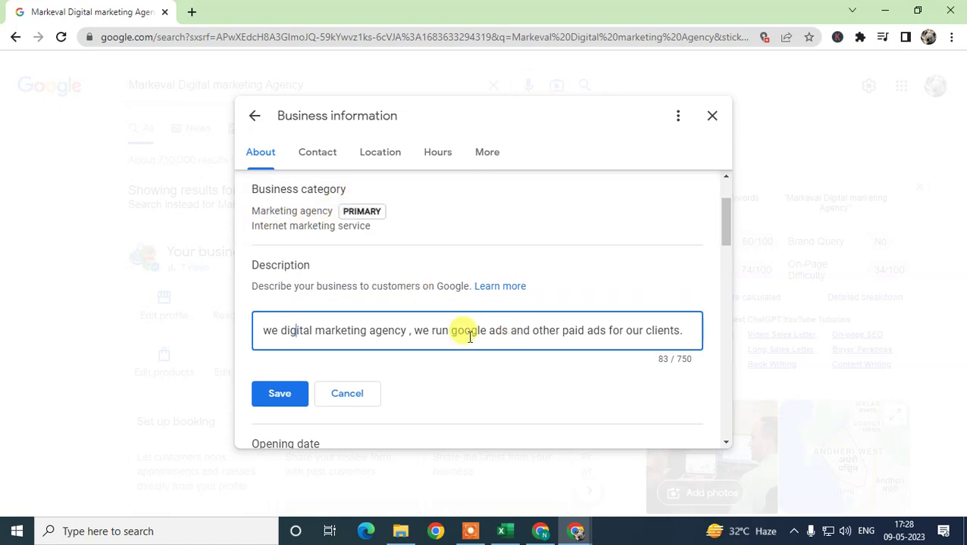
pyautogui.scroll(-1, 377, 371)
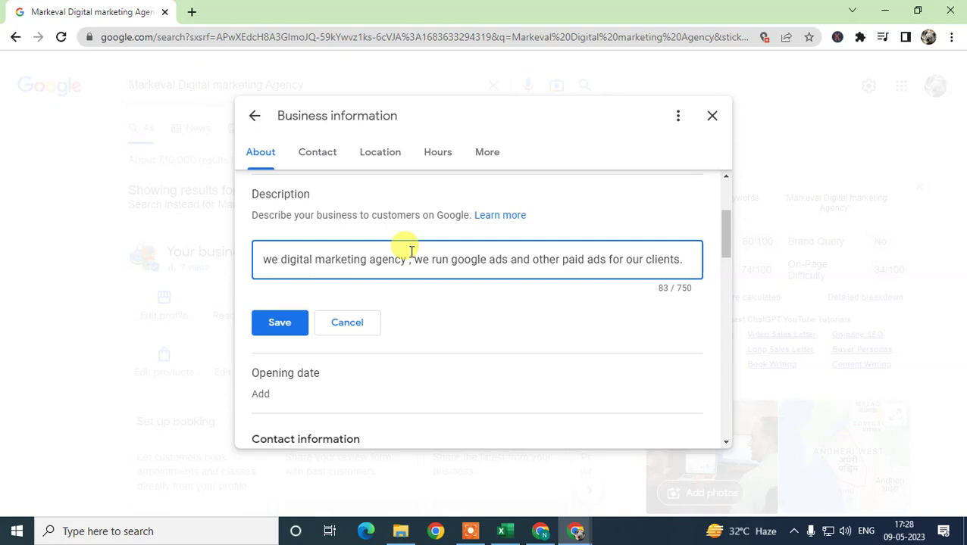
pyautogui.click(351, 326)
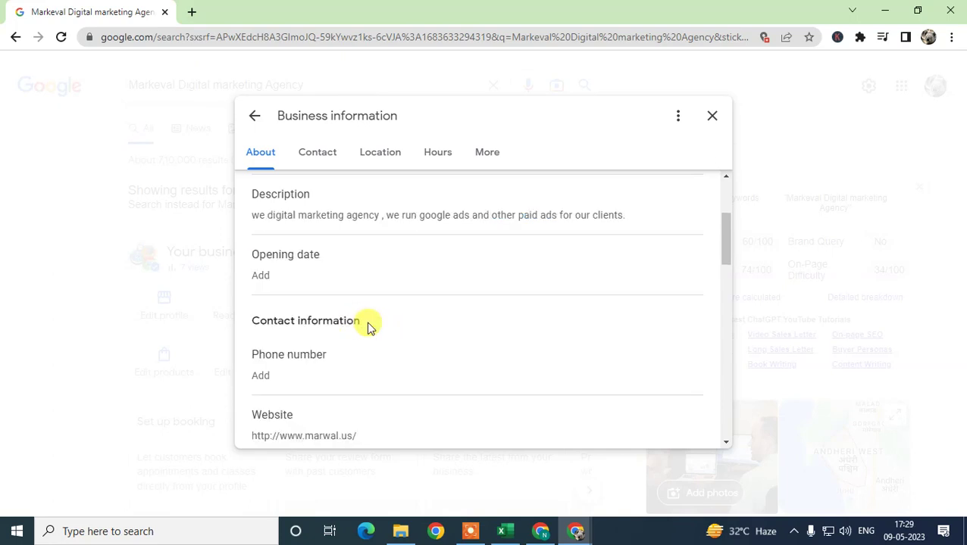
# Review contact details, website and service area, then close Business information.
pyautogui.moveTo(726, 248)
pyautogui.mouseDown()
pyautogui.moveTo(727, 216)
pyautogui.moveTo(731, 244)
pyautogui.mouseUp()
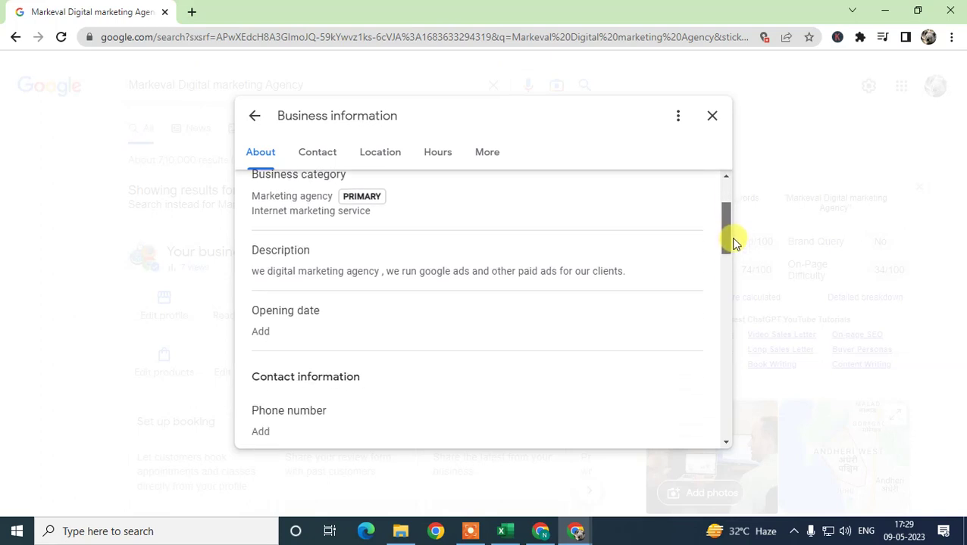
pyautogui.click(324, 165)
pyautogui.scroll(-1, 402, 278)
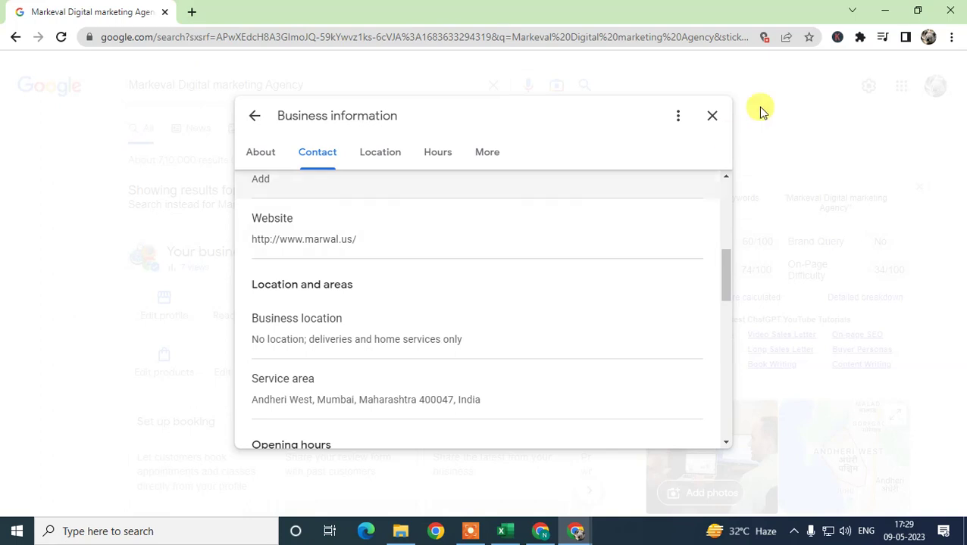
pyautogui.click(712, 118)
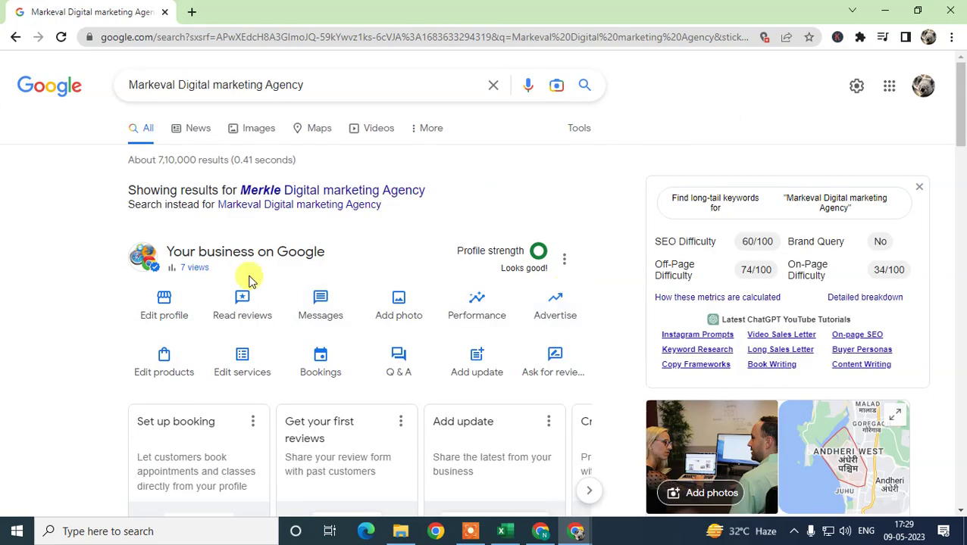